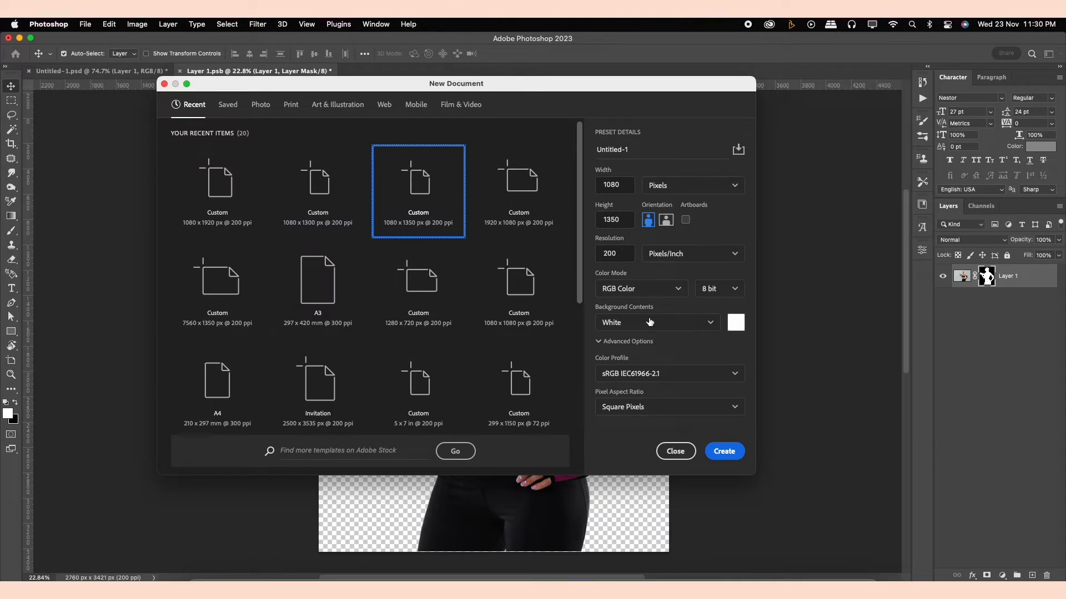
Create a white 1080 x 1350 px document at 200 ppi and copy the cut-out woman into it from Layer 1.psb.
{"action": "left_click", "coordinate": [724, 451]}
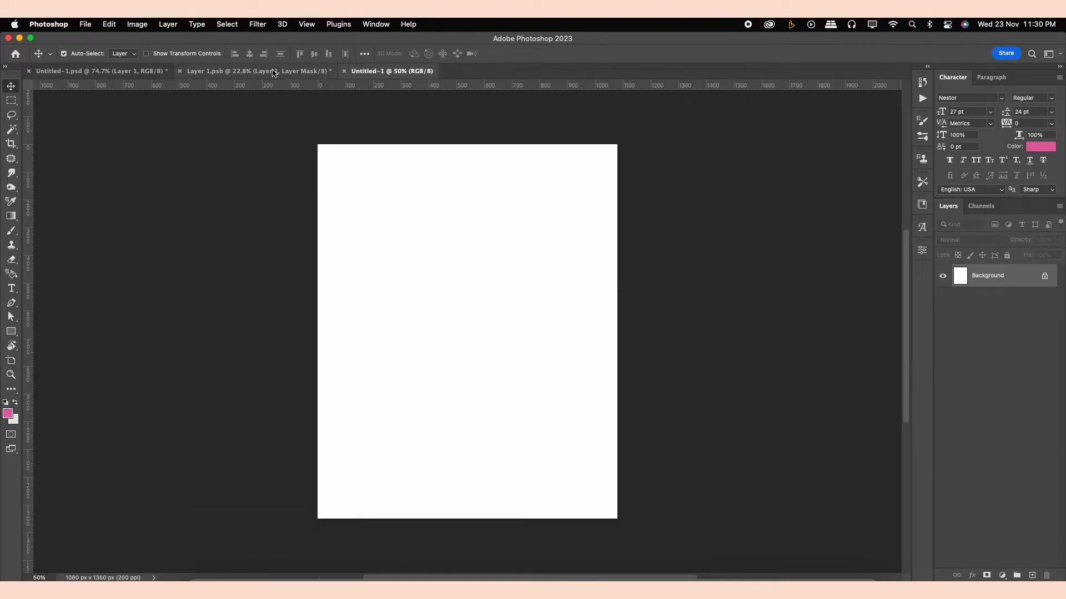
{"action": "left_click", "coordinate": [276, 71]}
{"action": "left_click_drag", "start_coordinate": [461, 244], "coordinate": [479, 294]}
Convert the woman's layer to a smart object and scale it down to about 43%.
{"action": "right_click", "coordinate": [1021, 277]}
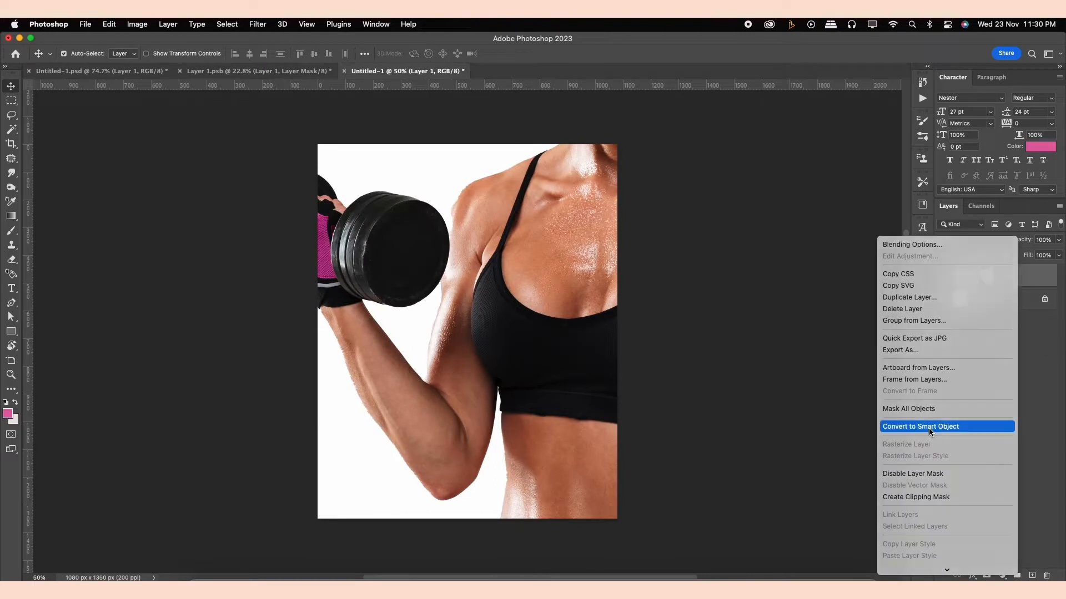
{"action": "left_click", "coordinate": [944, 426]}
{"action": "key", "text": "super+t"}
{"action": "key", "text": "super+0"}
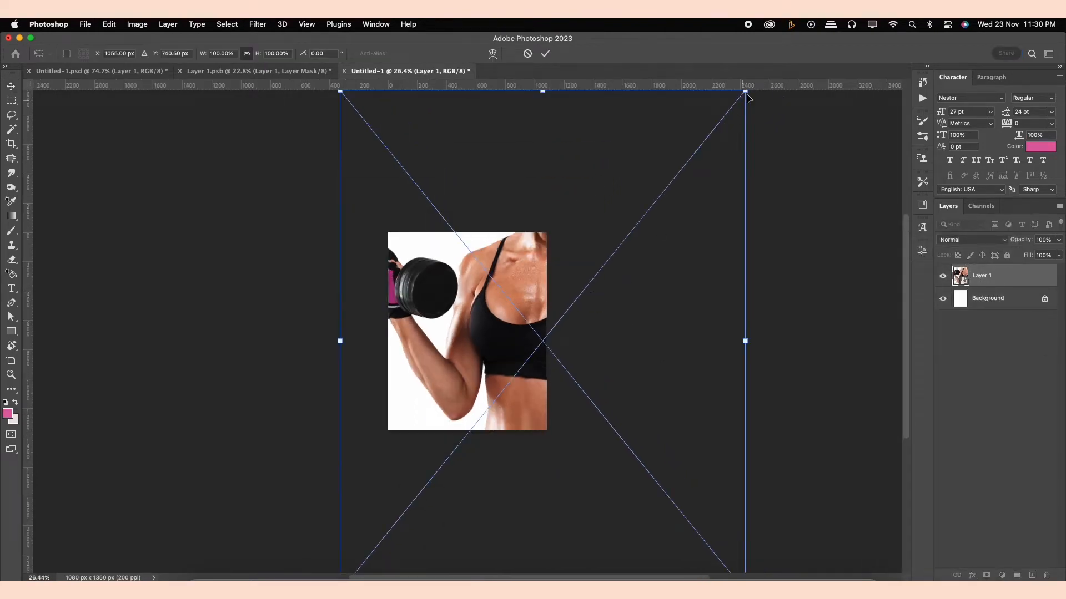
{"action": "left_click_drag", "start_coordinate": [746, 98], "coordinate": [617, 223]}
Scale the woman down to about 31% and place her in the lower middle of the canvas.
{"action": "key", "text": "super+0"}
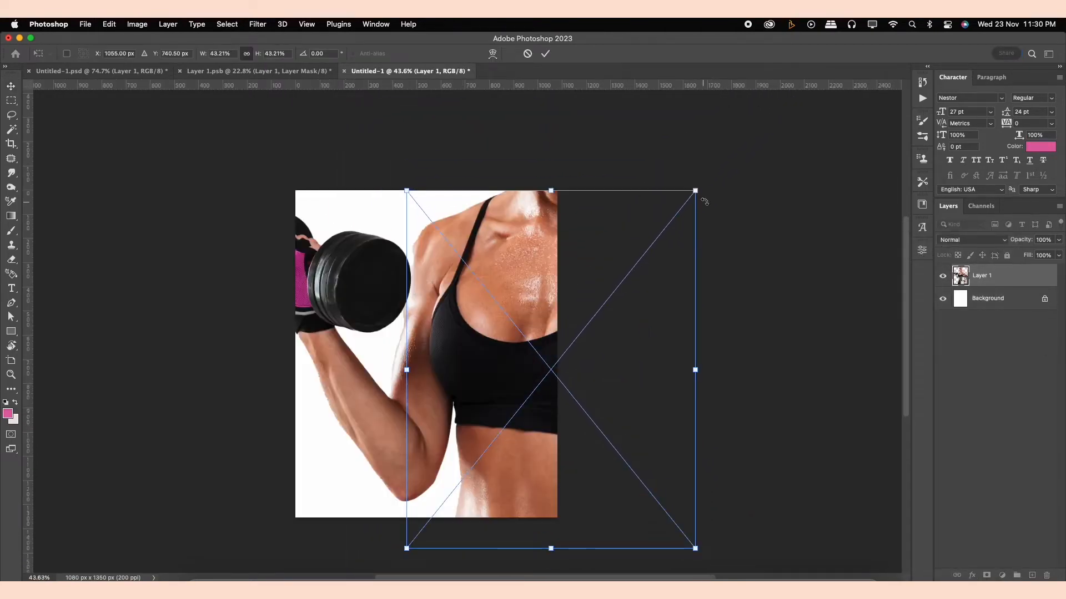
{"action": "left_click_drag", "start_coordinate": [695, 191], "coordinate": [652, 249]}
{"action": "left_click_drag", "start_coordinate": [592, 300], "coordinate": [518, 309]}
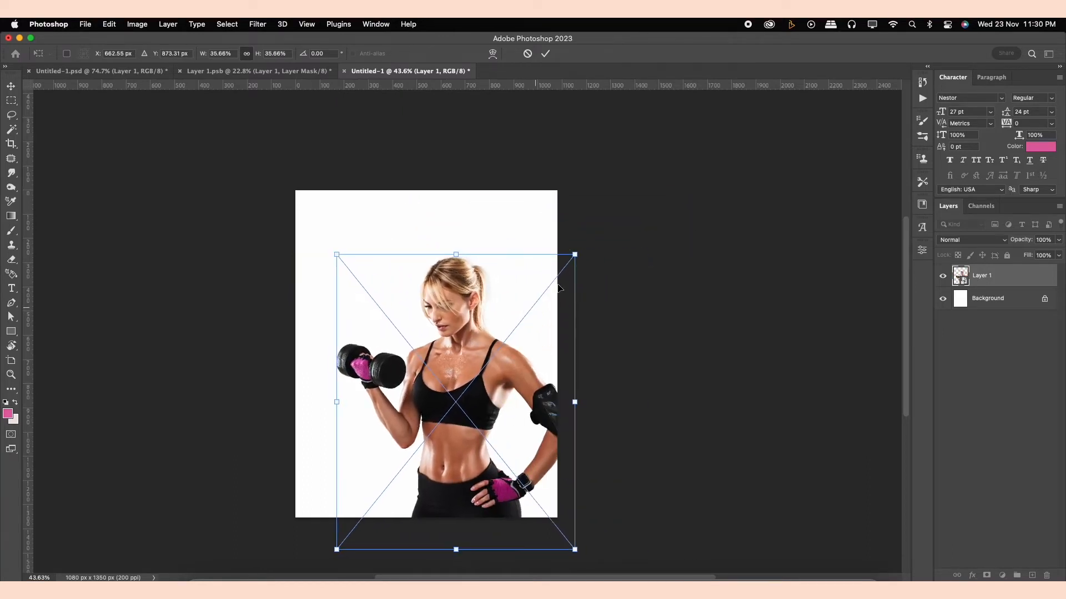
{"action": "left_click_drag", "start_coordinate": [574, 254], "coordinate": [559, 274]}
{"action": "key", "text": "super+0"}
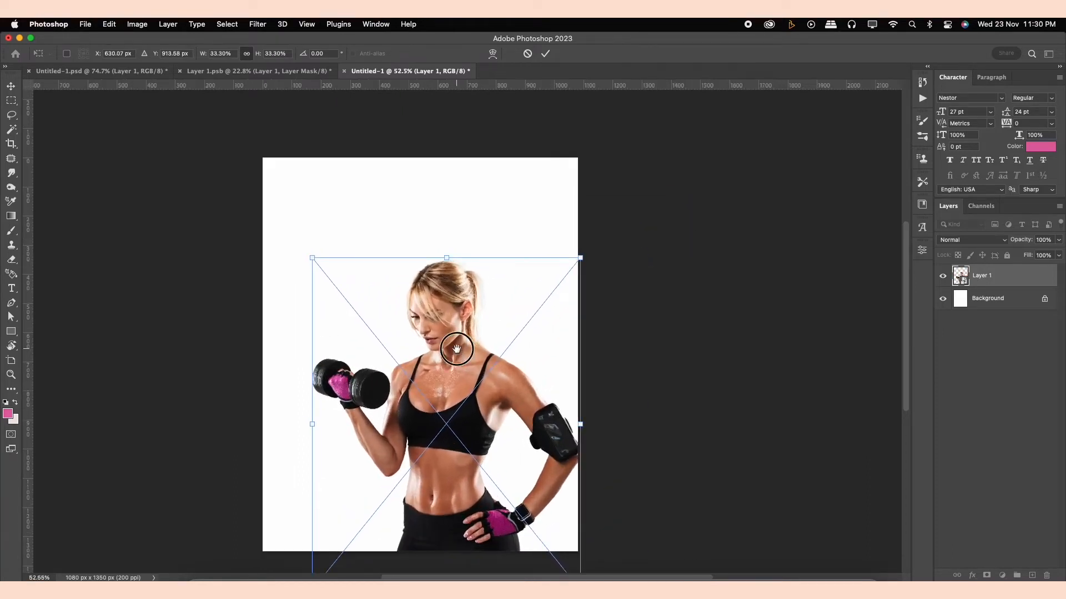
{"action": "left_click_drag", "start_coordinate": [632, 227], "coordinate": [609, 240]}
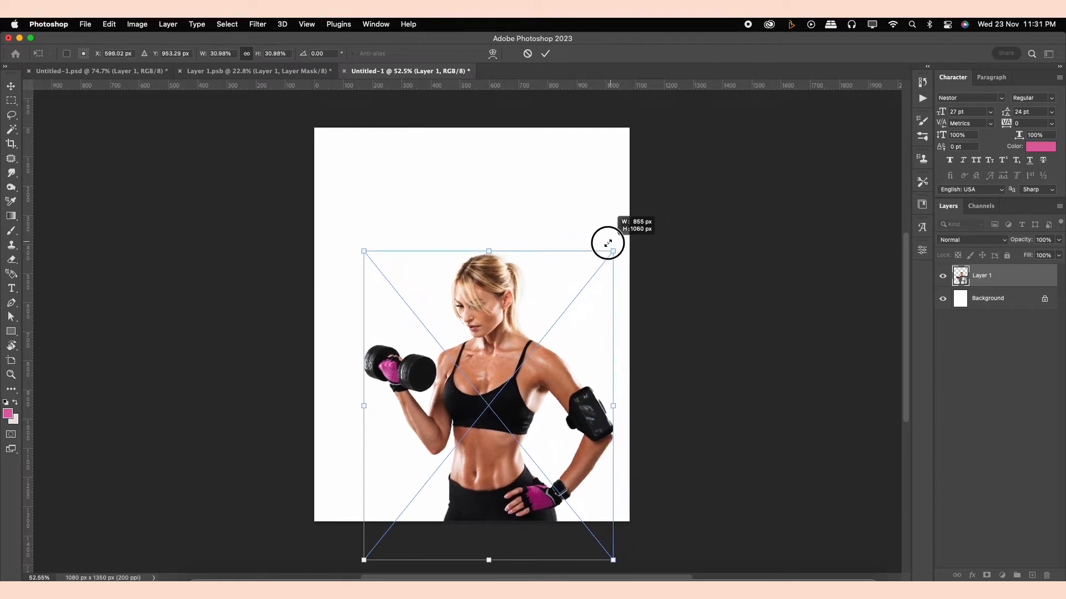
{"action": "left_click_drag", "start_coordinate": [576, 326], "coordinate": [561, 352]}
{"action": "key", "text": "Return"}
{"action": "key", "text": "super+0"}
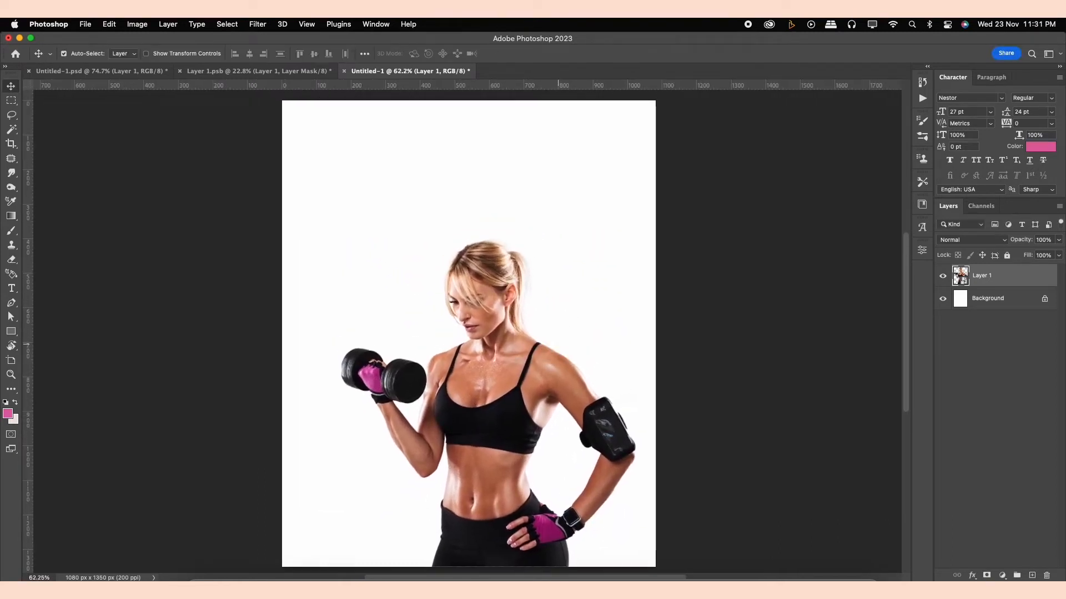
Add a solid color fill layer in light peach above the Background layer.
{"action": "left_click", "coordinate": [1020, 299]}
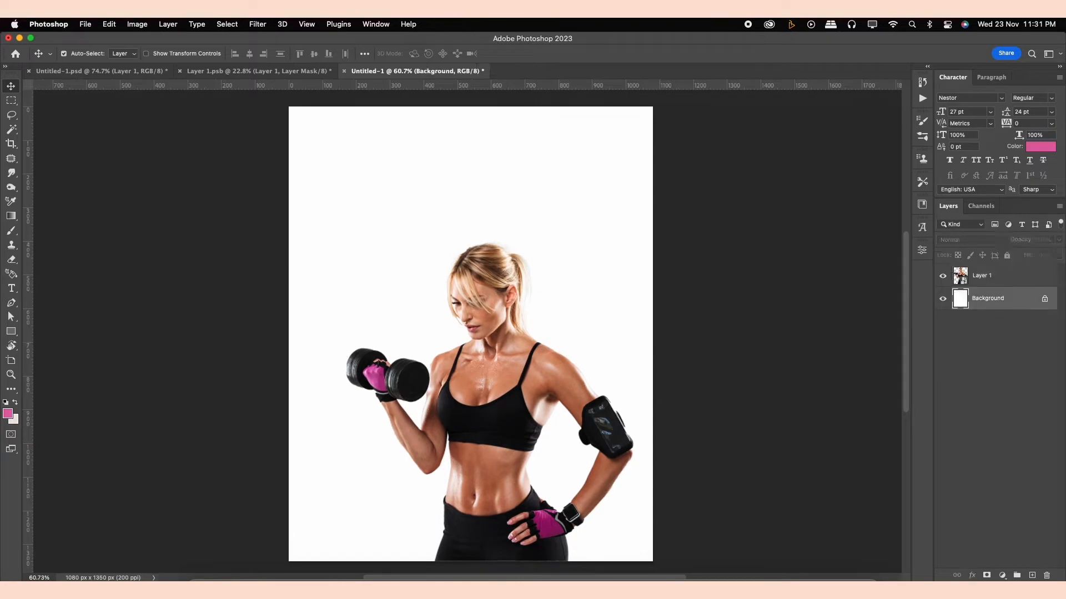
{"action": "left_click", "coordinate": [1002, 575]}
{"action": "key", "text": "Return"}
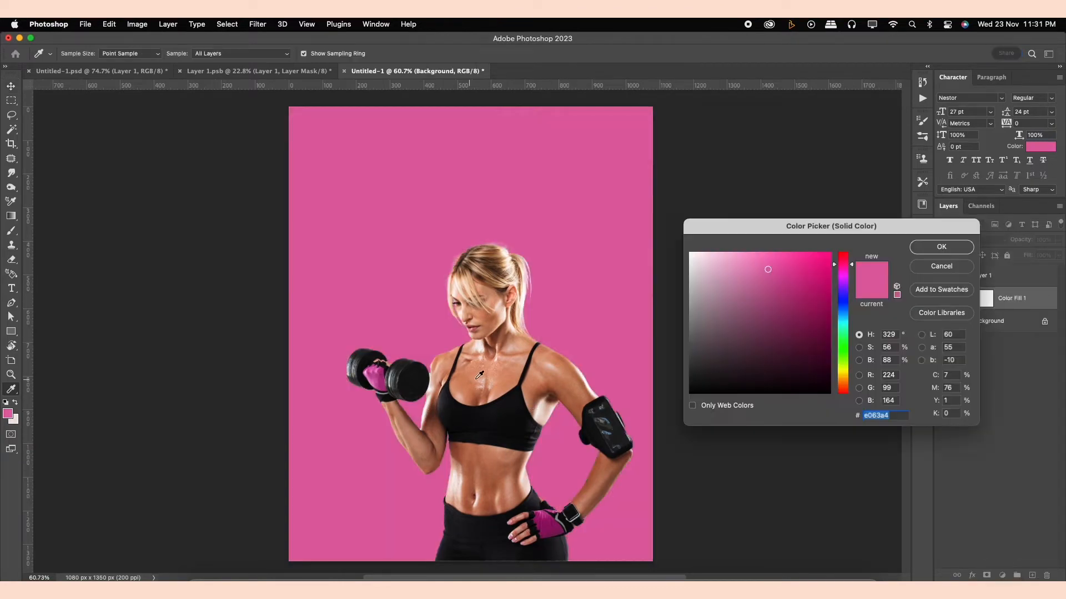
{"action": "left_click", "coordinate": [486, 371]}
{"action": "left_click", "coordinate": [483, 340]}
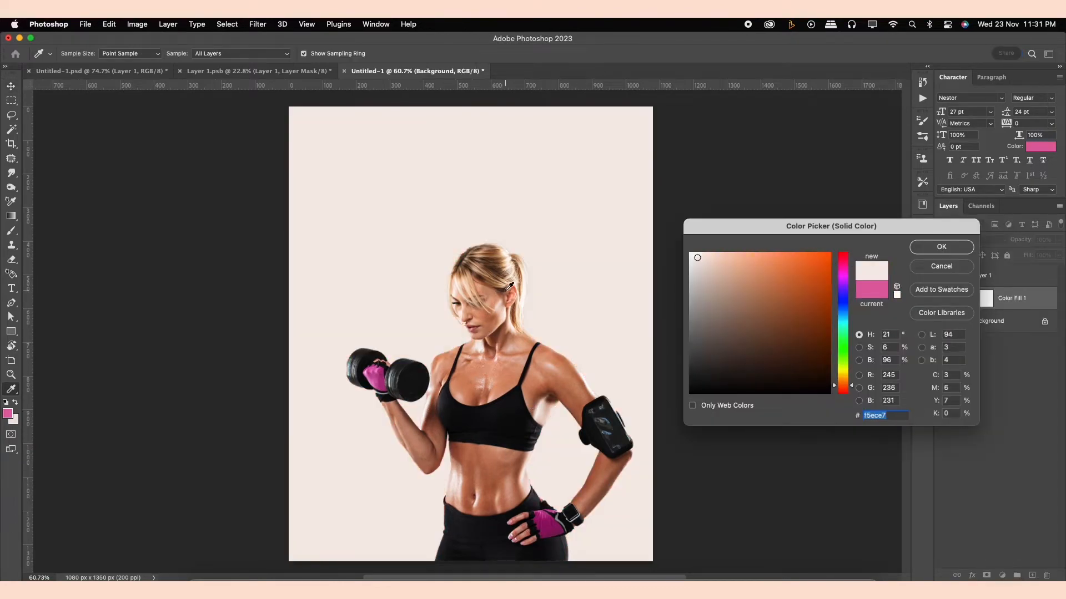
{"action": "left_click_drag", "start_coordinate": [698, 258], "coordinate": [710, 245]}
{"action": "left_click", "coordinate": [712, 254]}
{"action": "left_click", "coordinate": [941, 247]}
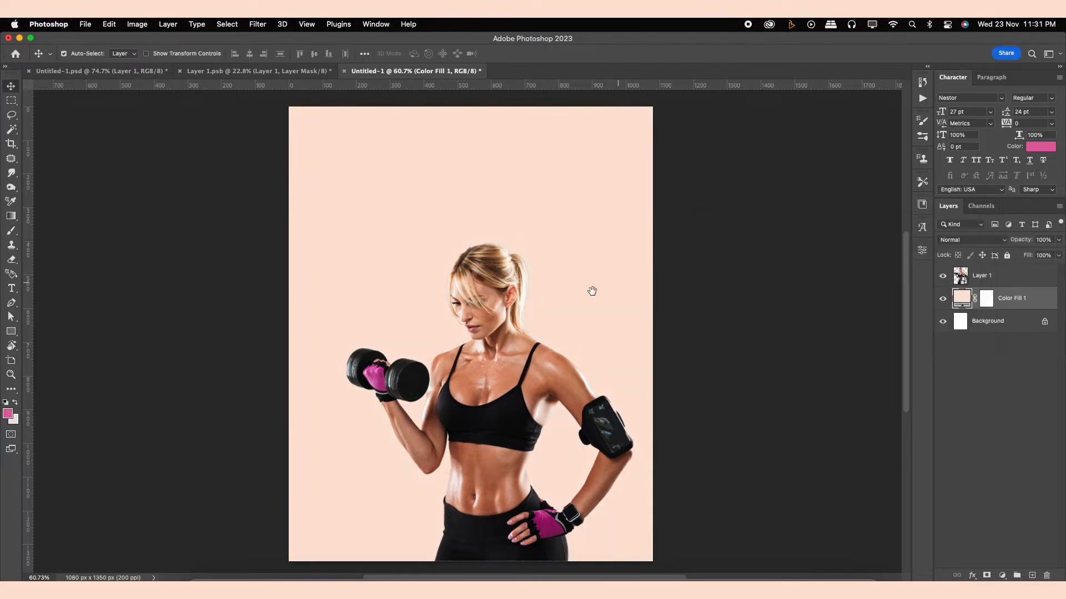
Draw a pink rectangle about 551 x 880 px behind the woman, reaching past the canvas's lower edge.
{"action": "left_click", "coordinate": [11, 331]}
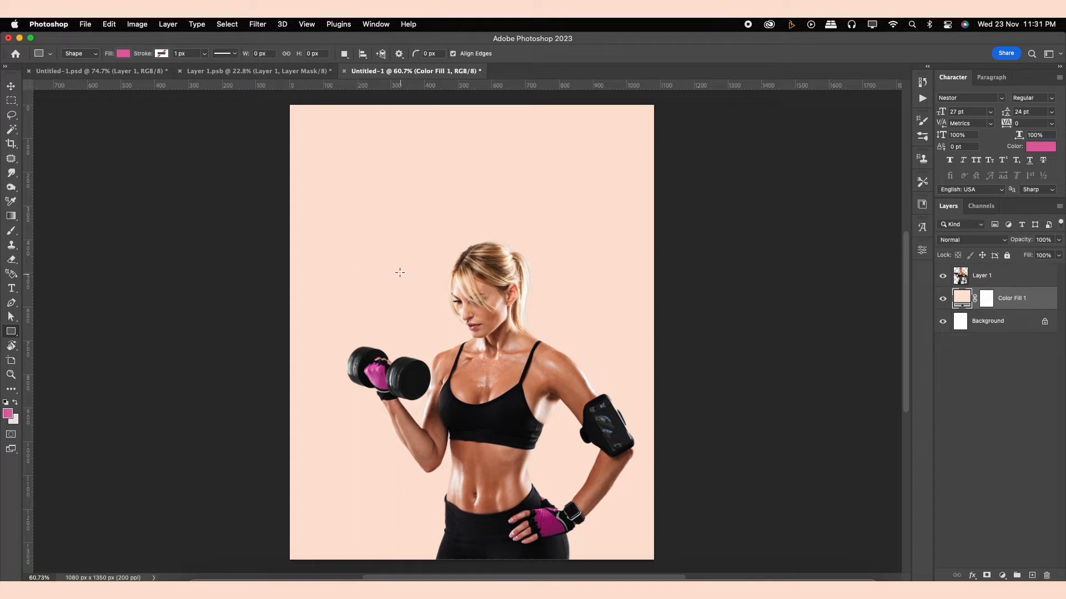
{"action": "left_click_drag", "start_coordinate": [400, 273], "coordinate": [585, 571]}
{"action": "key", "text": "v"}
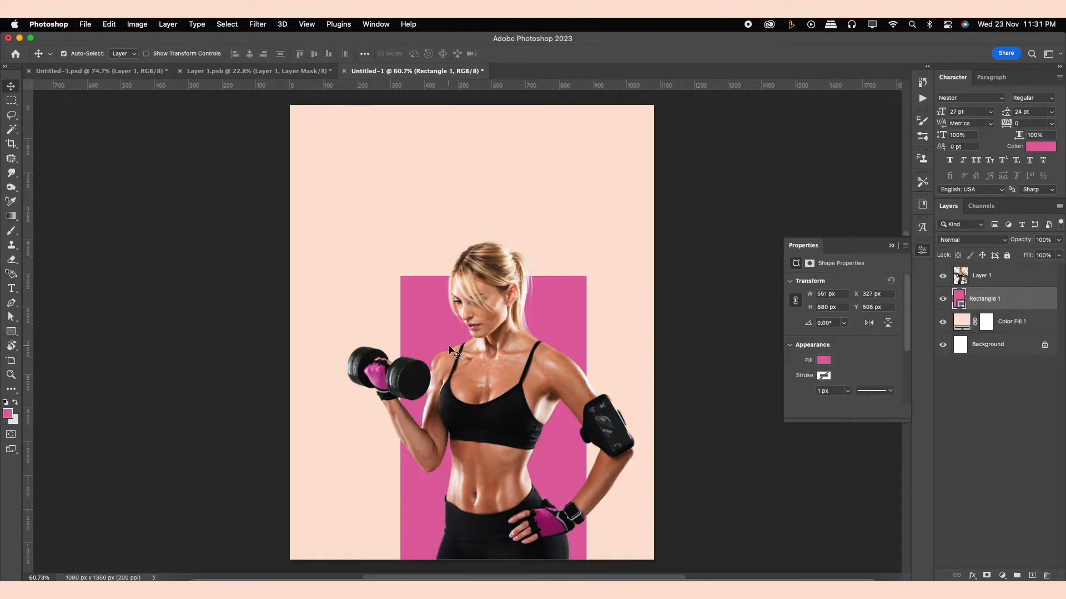
{"action": "left_click", "coordinate": [892, 245]}
{"action": "left_click", "coordinate": [976, 389]}
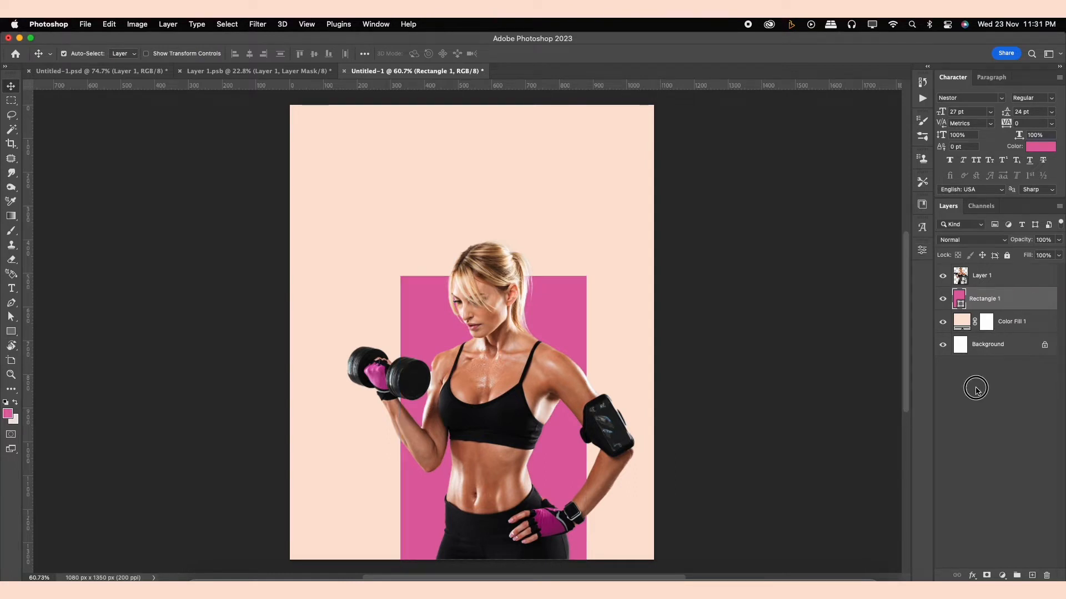
Distort the pink rectangle by lowering its upper-left corner so its top edge slants up to the right.
{"action": "left_click", "coordinate": [1015, 306]}
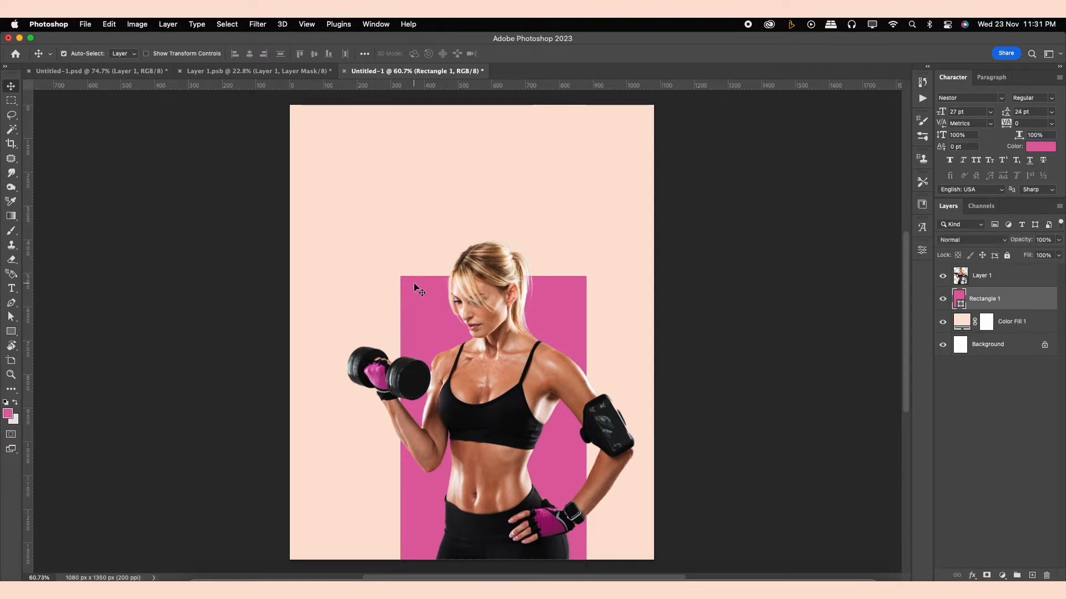
{"action": "key", "text": "super+t"}
{"action": "left_click_drag", "start_coordinate": [402, 280], "coordinate": [404, 391]}
{"action": "left_click", "coordinate": [564, 54]}
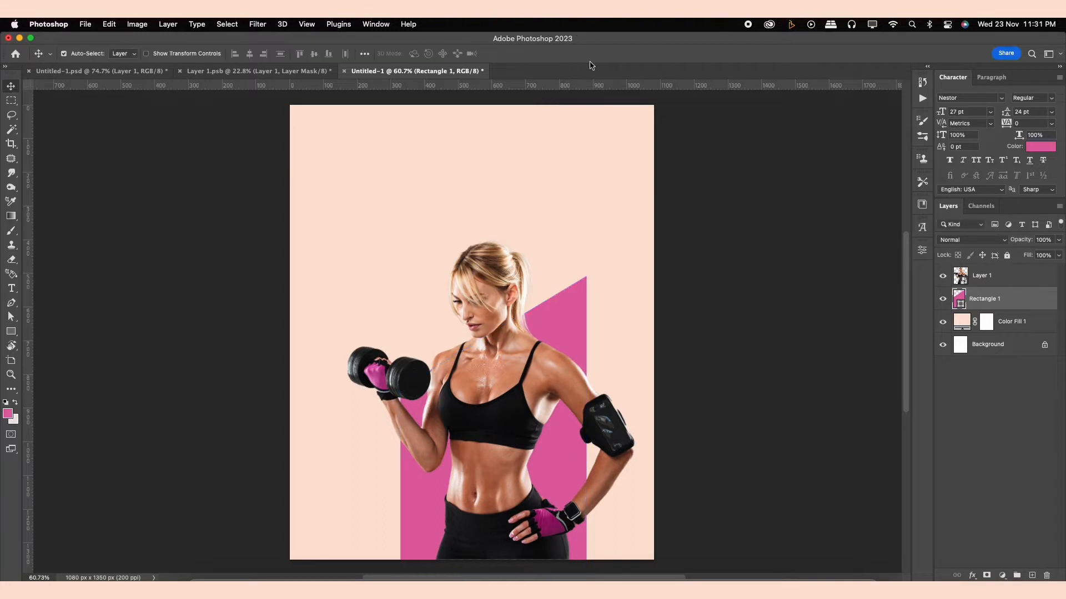
Enlarge the slanted pink shape upward and slightly wider on both sides behind the woman.
{"action": "mouse_move", "coordinate": [569, 322]}
{"action": "left_mouse_down"}
{"action": "mouse_move", "coordinate": [585, 322]}
{"action": "mouse_move", "coordinate": [562, 305]}
{"action": "left_mouse_up"}
{"action": "key", "text": "super+z"}
{"action": "key", "text": "super+t"}
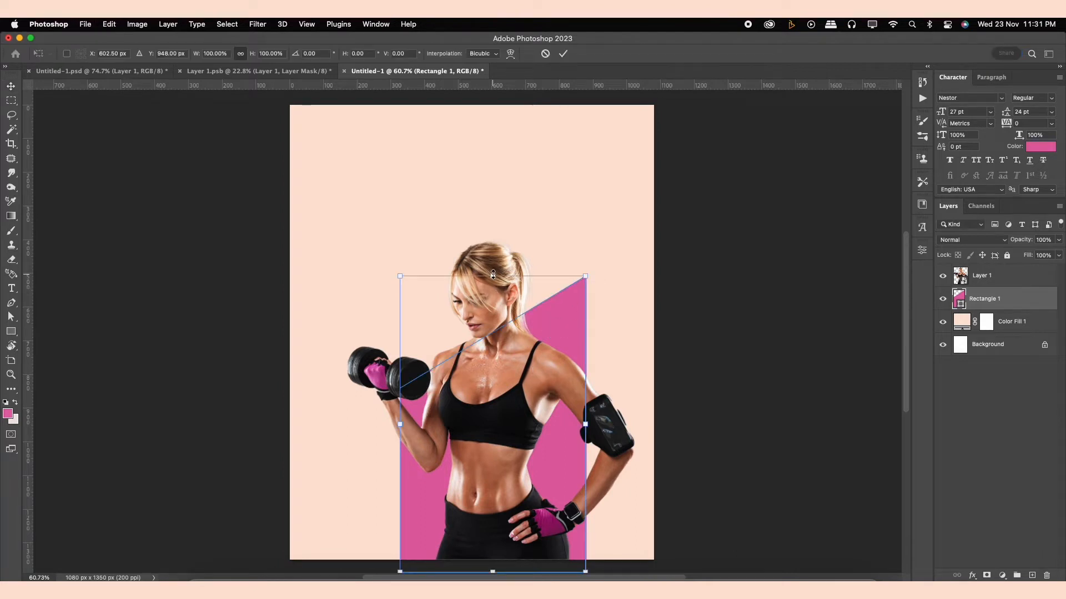
{"action": "left_click_drag", "start_coordinate": [493, 274], "coordinate": [493, 250]}
{"action": "left_click_drag", "start_coordinate": [585, 251], "coordinate": [594, 237]}
{"action": "double_click", "coordinate": [576, 275]}
{"action": "left_click_drag", "start_coordinate": [572, 283], "coordinate": [573, 264]}
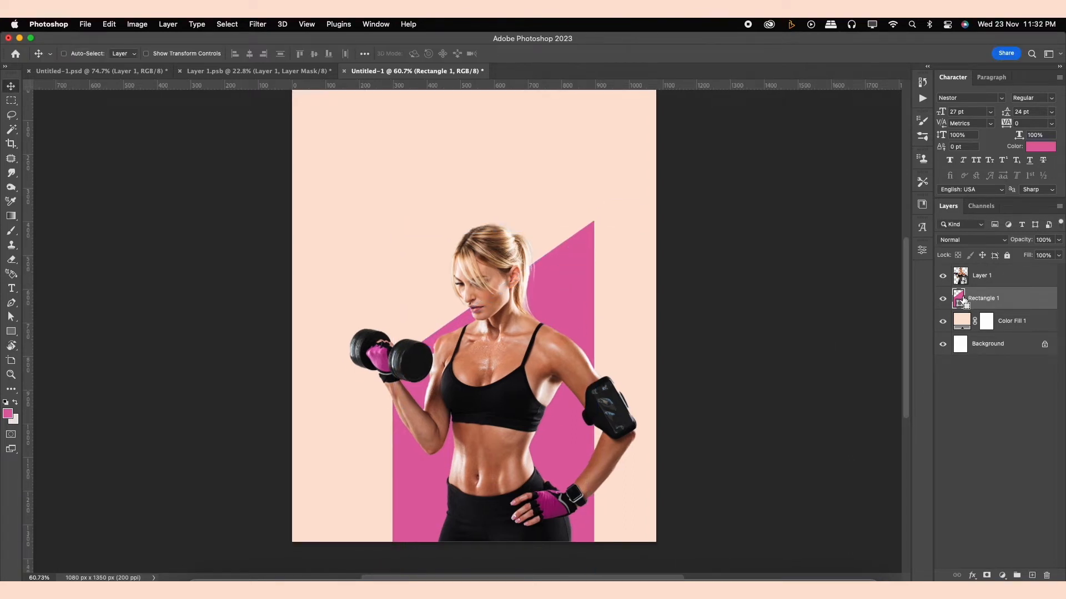
Mask the woman's layer with a selection loaded from the pink shape's outline.
{"action": "left_click", "coordinate": [959, 299], "text": "super"}
{"action": "left_click", "coordinate": [994, 276]}
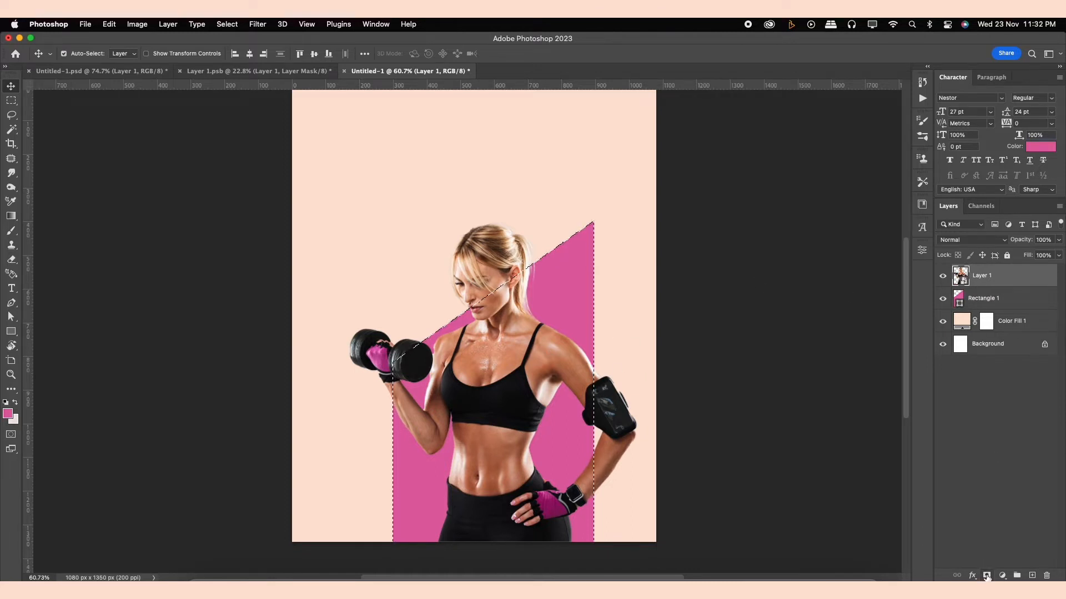
{"action": "left_click", "coordinate": [986, 576]}
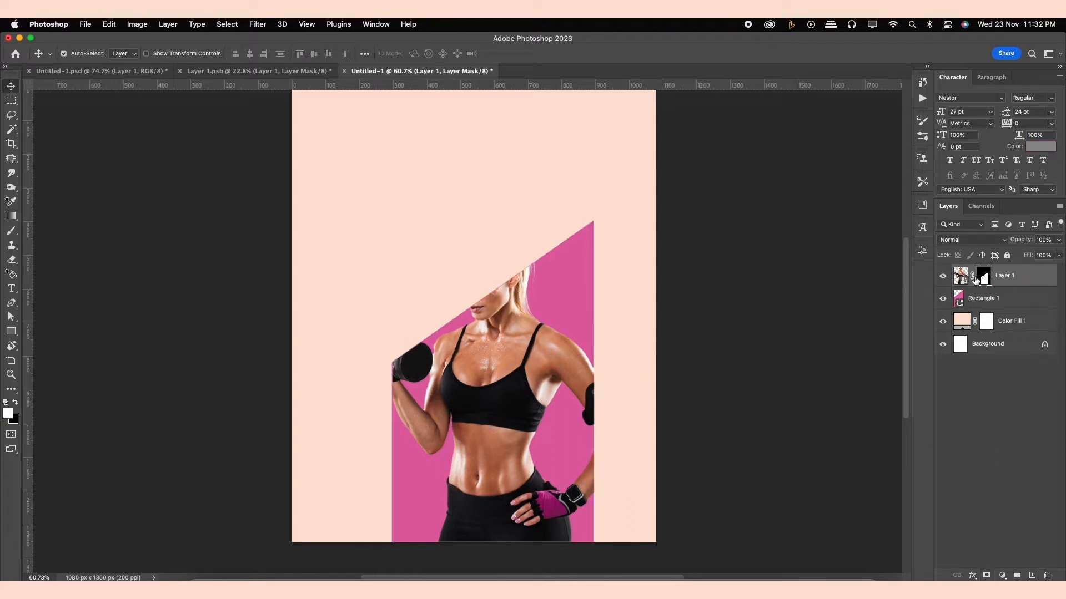
Paint white on the woman's mask with a 125 px brush at 100% opacity to reveal her head and the whole dumbbell.
{"action": "key", "text": "b"}
{"action": "left_click", "coordinate": [253, 55]}
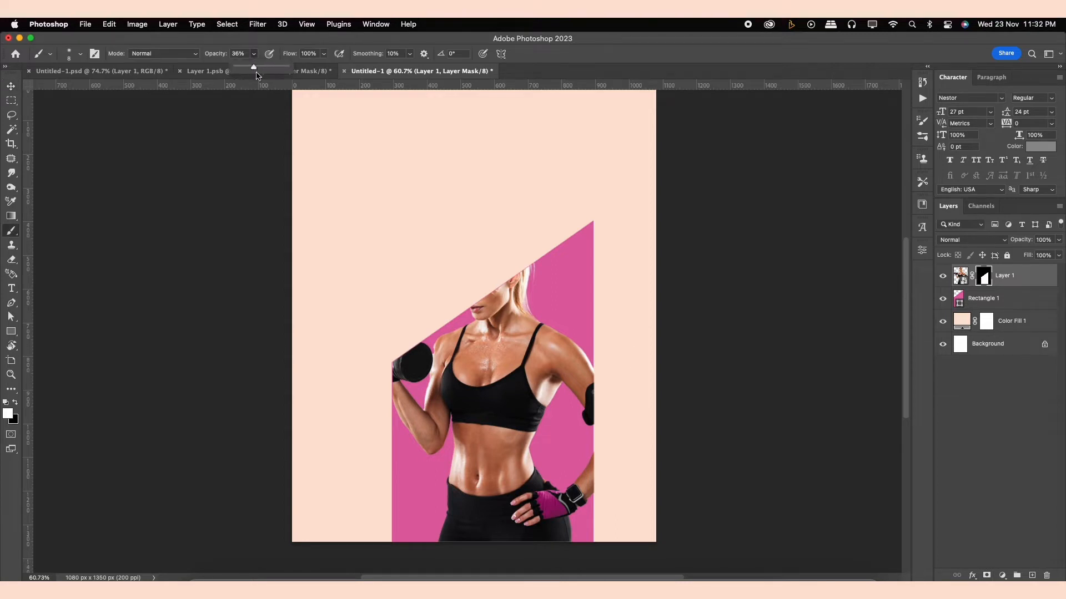
{"action": "left_click_drag", "start_coordinate": [258, 72], "coordinate": [344, 71]}
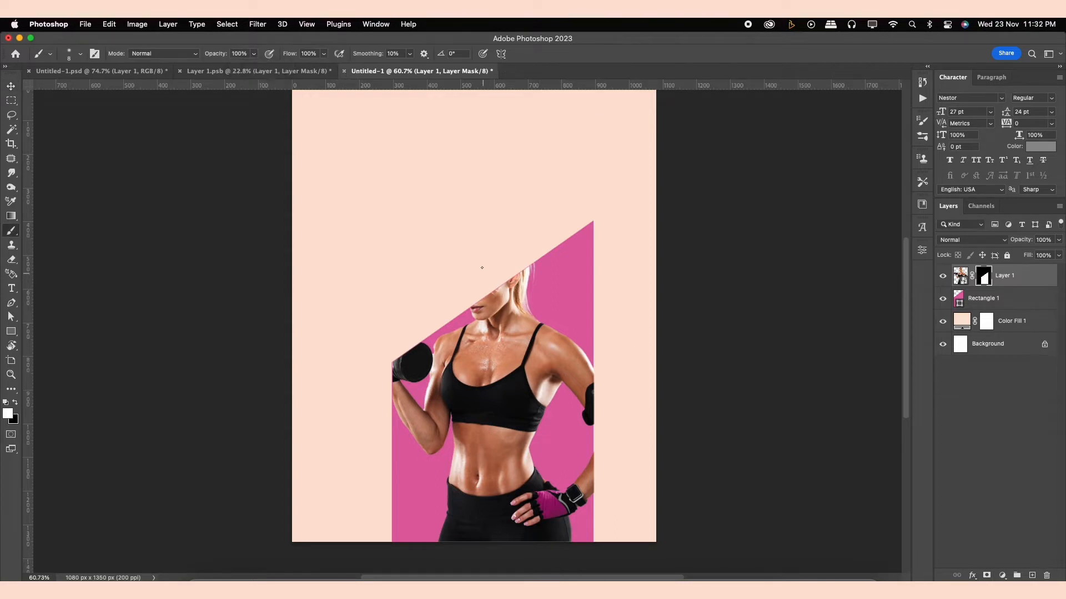
{"action": "right_click", "coordinate": [469, 249]}
{"action": "left_click_drag", "start_coordinate": [521, 300], "coordinate": [593, 301]}
{"action": "left_click", "coordinate": [623, 62]}
{"action": "right_click", "coordinate": [452, 238]}
{"action": "mouse_move", "coordinate": [519, 265]}
{"action": "left_mouse_down"}
{"action": "mouse_move", "coordinate": [542, 262]}
{"action": "mouse_move", "coordinate": [520, 263]}
{"action": "mouse_move", "coordinate": [497, 233]}
{"action": "mouse_move", "coordinate": [457, 242]}
{"action": "mouse_move", "coordinate": [448, 262]}
{"action": "mouse_move", "coordinate": [492, 256]}
{"action": "mouse_move", "coordinate": [472, 291]}
{"action": "mouse_move", "coordinate": [457, 280]}
{"action": "mouse_move", "coordinate": [459, 262]}
{"action": "mouse_move", "coordinate": [518, 247]}
{"action": "mouse_move", "coordinate": [476, 314]}
{"action": "mouse_move", "coordinate": [479, 344]}
{"action": "mouse_move", "coordinate": [426, 366]}
{"action": "mouse_move", "coordinate": [373, 358]}
{"action": "mouse_move", "coordinate": [358, 334]}
{"action": "mouse_move", "coordinate": [397, 340]}
{"action": "mouse_move", "coordinate": [418, 366]}
{"action": "mouse_move", "coordinate": [361, 353]}
{"action": "mouse_move", "coordinate": [394, 401]}
{"action": "mouse_move", "coordinate": [372, 383]}
{"action": "left_mouse_up"}
{"action": "left_click", "coordinate": [591, 75]}
{"action": "key", "text": "bracketright"}
{"action": "key", "text": "bracketright"}
{"action": "key", "text": "bracketright"}
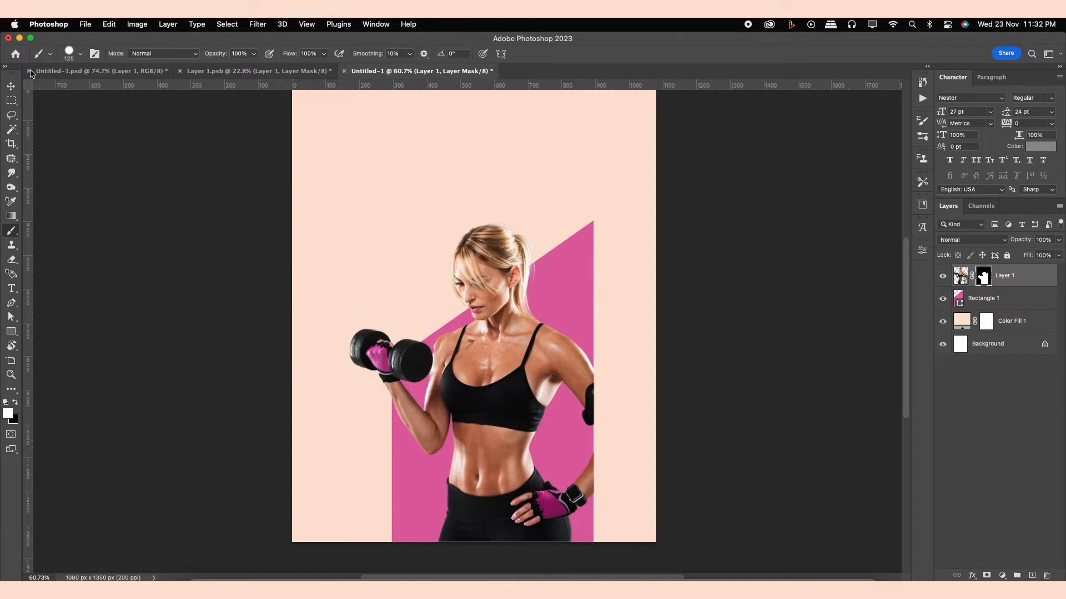
{"action": "left_click", "coordinate": [11, 86]}
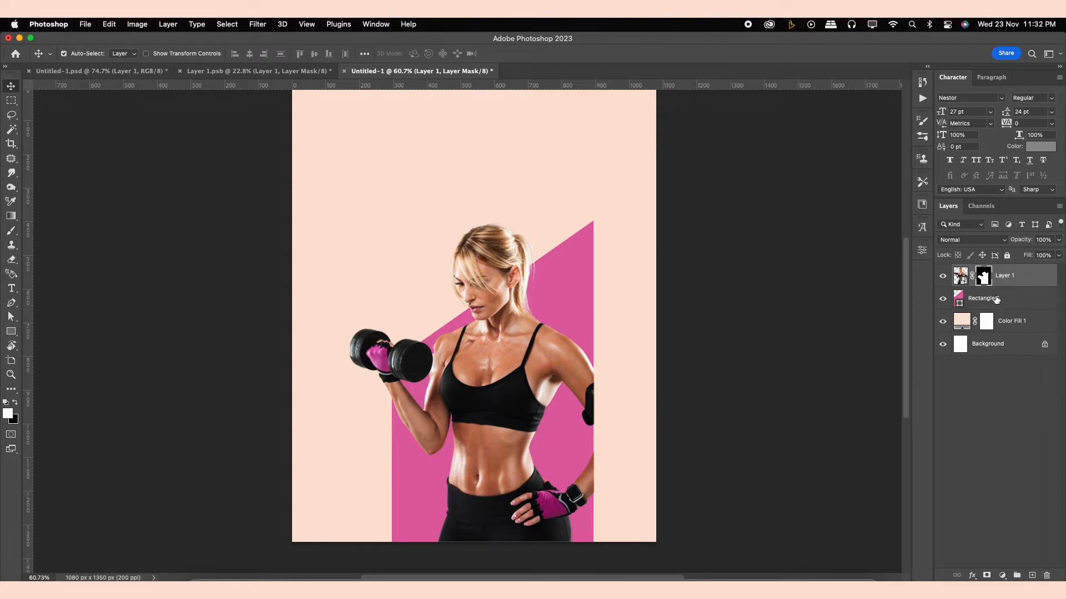
Scale the woman and the pink shape together slightly and move them toward the canvas's lower-right area.
{"action": "left_click", "coordinate": [1016, 299]}
{"action": "key", "text": "super+t"}
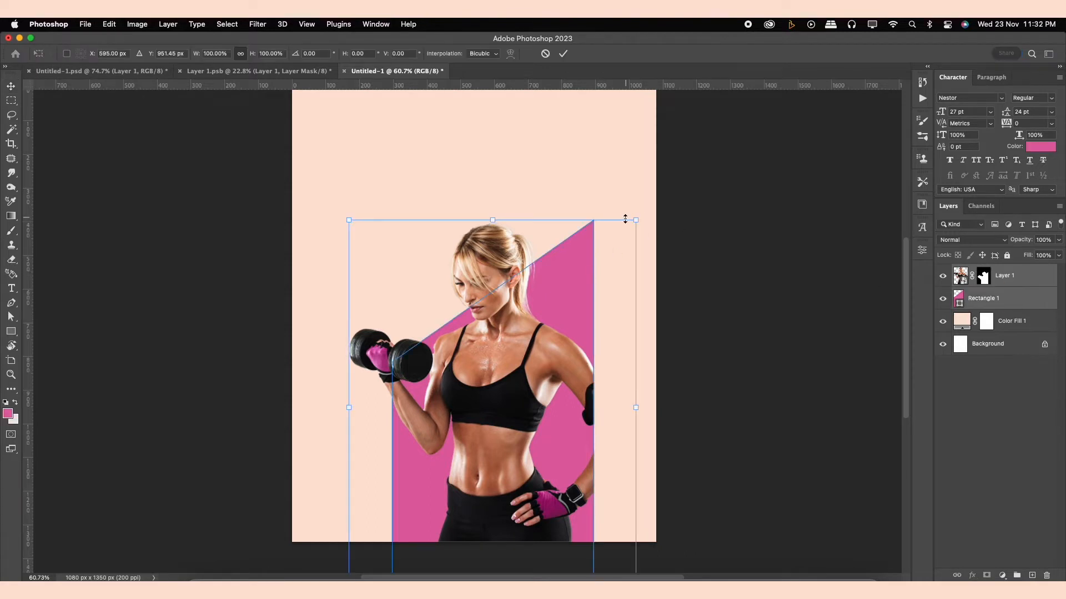
{"action": "left_click_drag", "start_coordinate": [625, 219], "coordinate": [640, 207]}
{"action": "left_click_drag", "start_coordinate": [597, 280], "coordinate": [641, 292]}
{"action": "scroll", "coordinate": [596, 339], "scroll_direction": "down", "scroll_amount": 3}
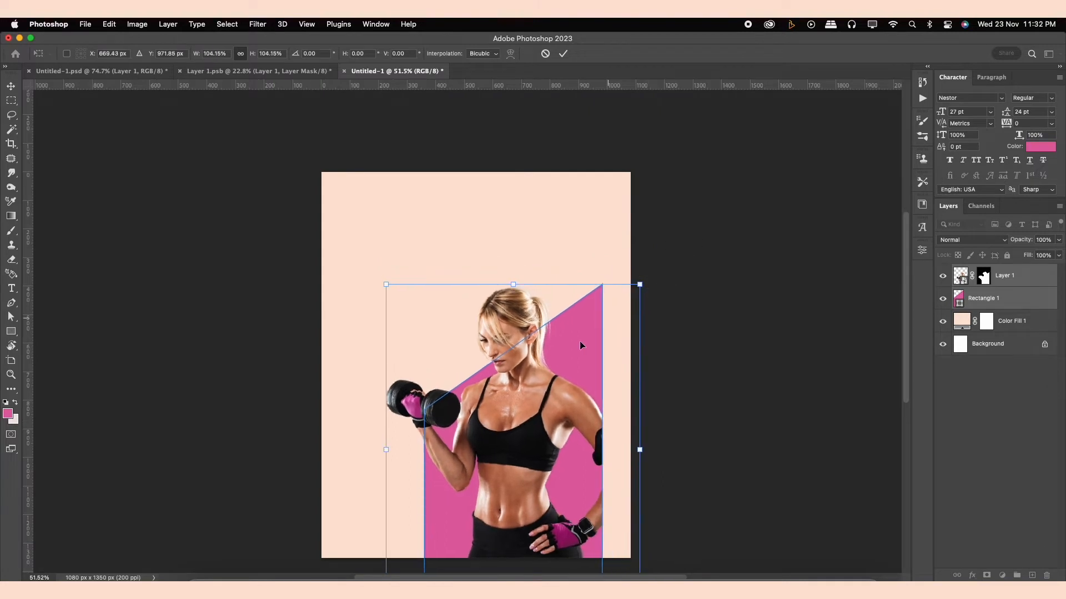
{"action": "left_click_drag", "start_coordinate": [580, 346], "coordinate": [596, 347]}
{"action": "left_click_drag", "start_coordinate": [655, 283], "coordinate": [647, 287]}
{"action": "left_click_drag", "start_coordinate": [589, 341], "coordinate": [592, 351]}
{"action": "key", "text": "Return"}
{"action": "scroll", "coordinate": [589, 346], "scroll_direction": "up", "scroll_amount": 2}
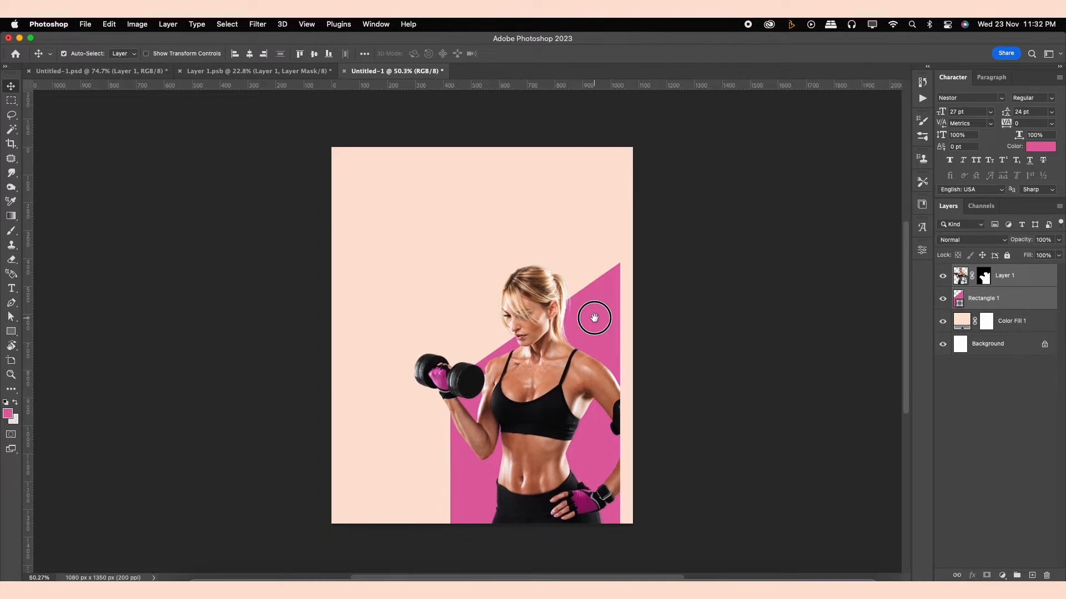
Add the pink three-line headline "Achieve / the Amazing / Result" above the woman in Nestor Regular, 27 pt.
{"action": "left_click", "coordinate": [11, 289]}
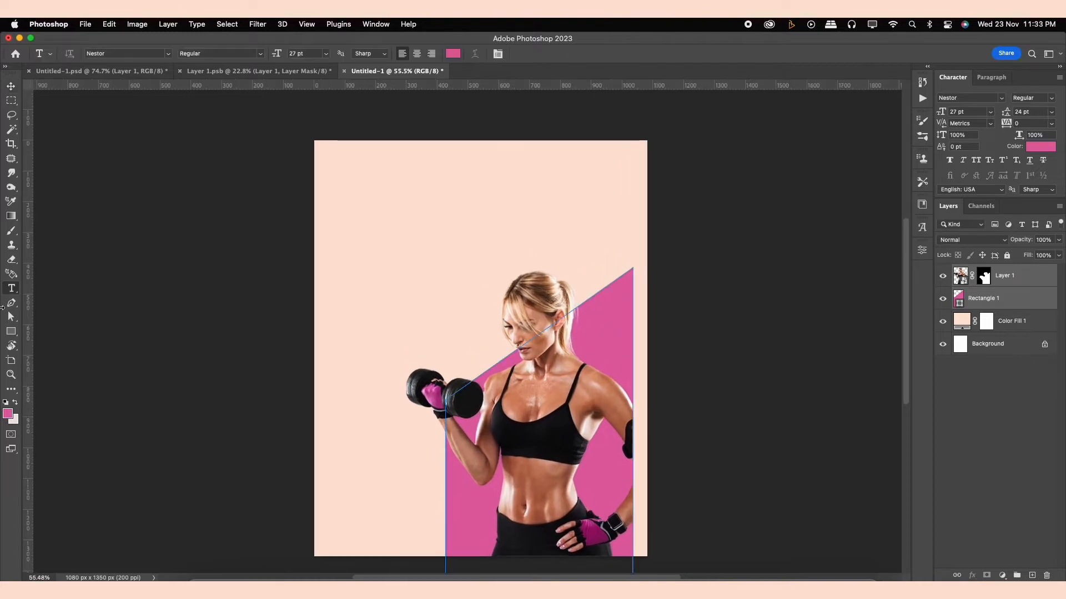
{"action": "left_click", "coordinate": [385, 225]}
{"action": "type", "text": "A"}
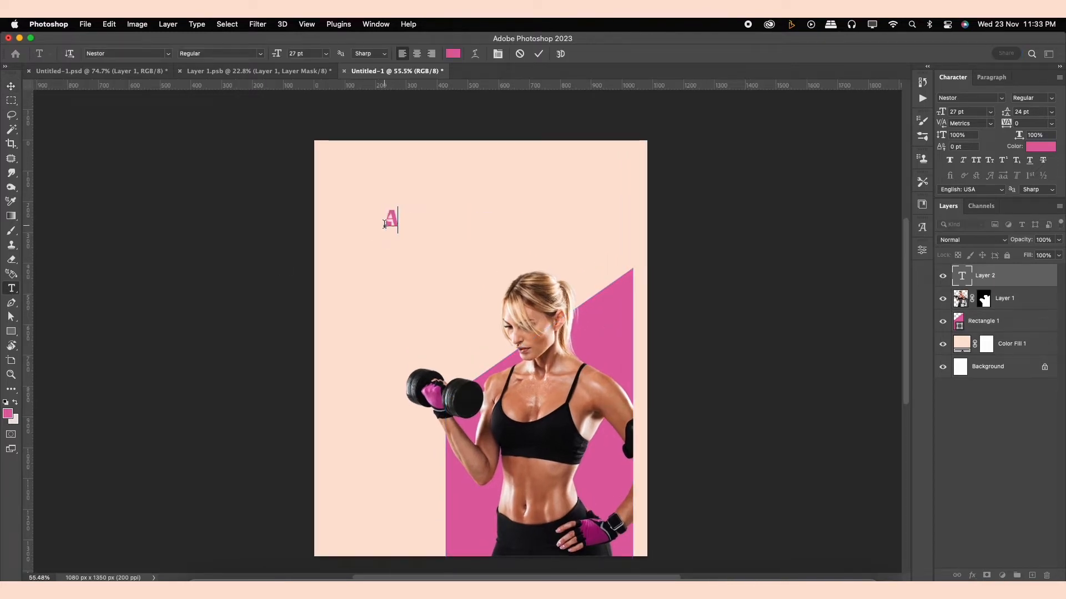
{"action": "type", "text": "c"}
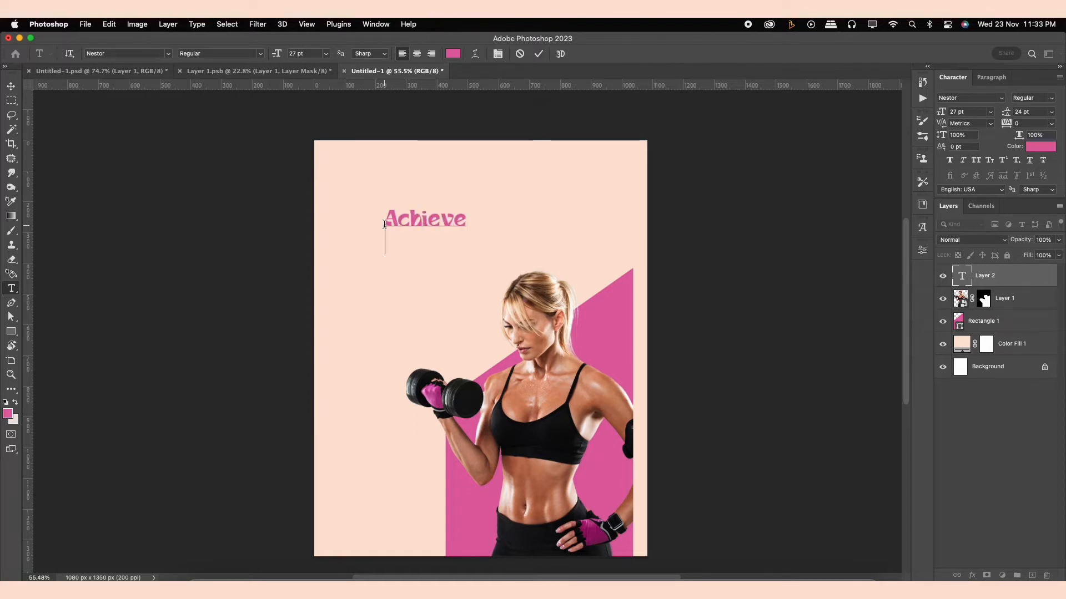
{"action": "type", "text": "te"}
{"action": "type", "text": "he"}
{"action": "type", "text": " Am"}
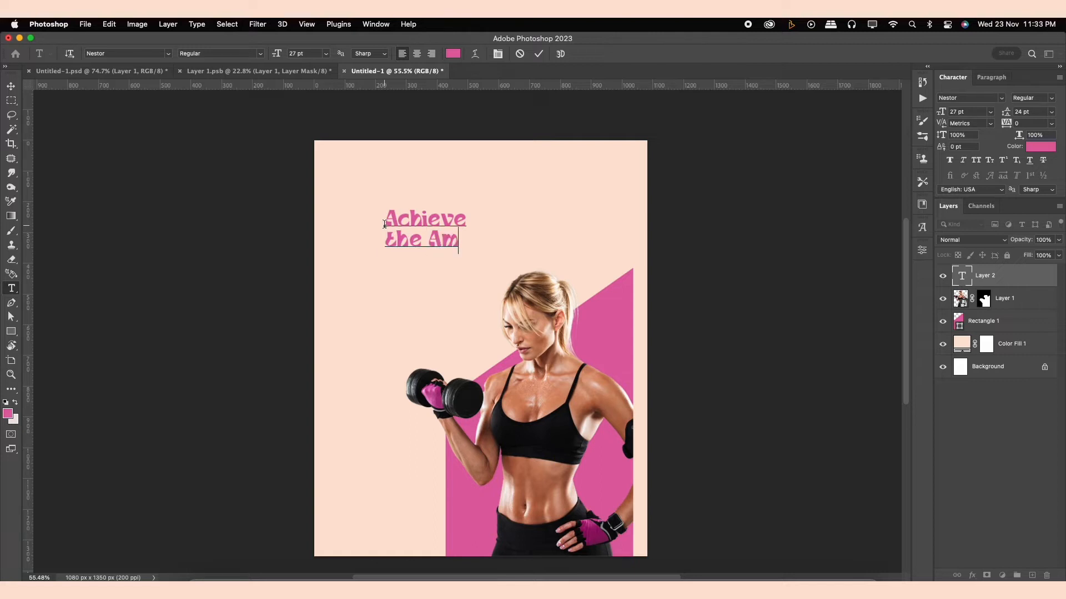
{"action": "type", "text": "azing "}
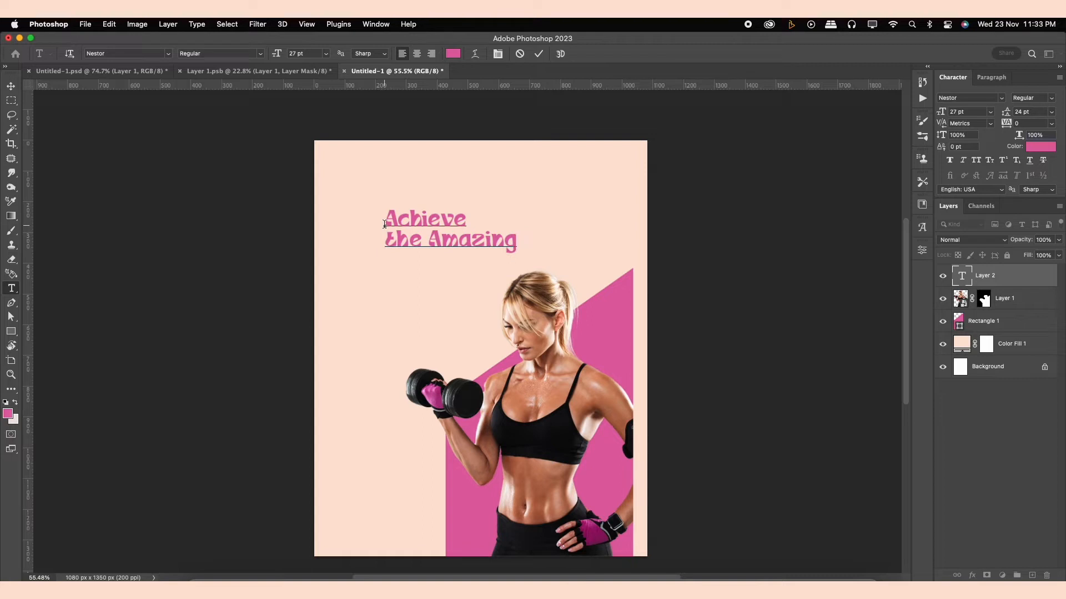
{"action": "type", "text": "Result"}
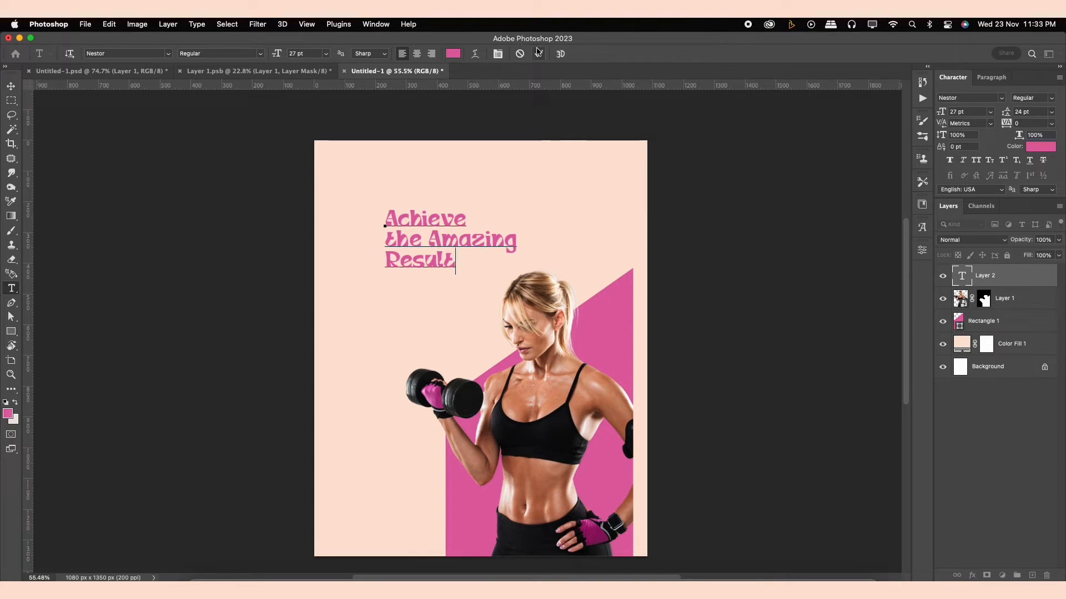
{"action": "left_click", "coordinate": [538, 53]}
{"action": "left_click", "coordinate": [10, 86]}
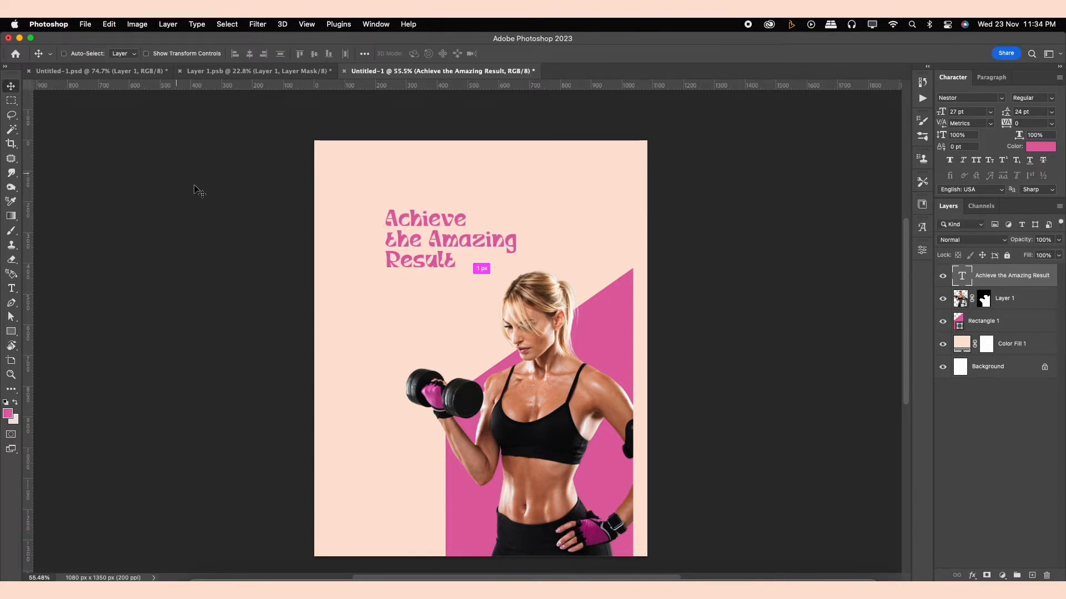
Enlarge the three-line headline to about 650 px wide and position it in the poster's upper-left area.
{"action": "key", "text": "super+t"}
{"action": "left_click_drag", "start_coordinate": [519, 278], "coordinate": [582, 314]}
{"action": "left_click_drag", "start_coordinate": [507, 254], "coordinate": [457, 239]}
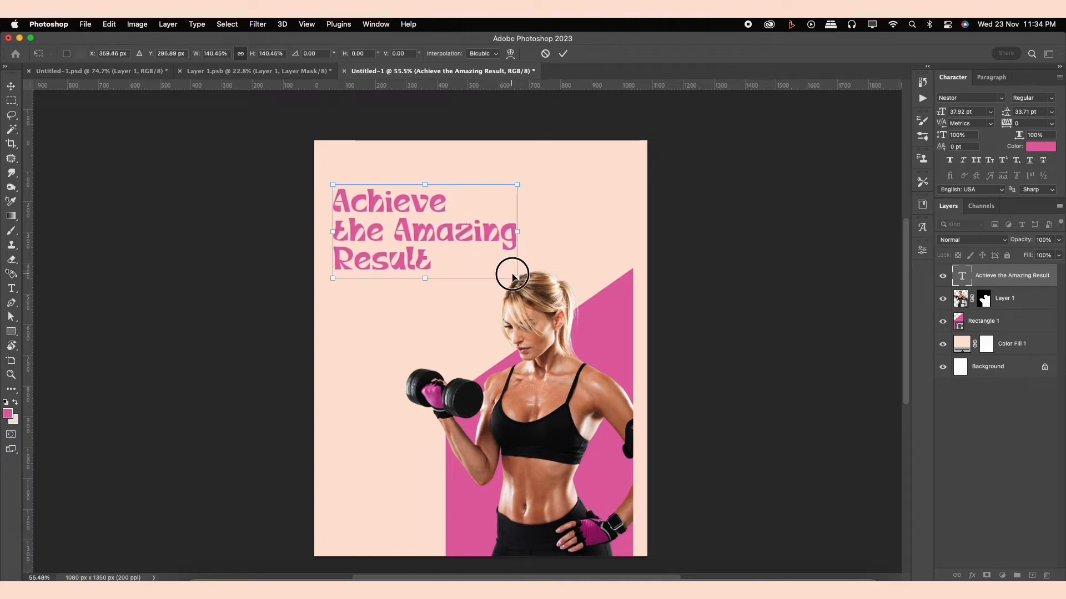
{"action": "left_click_drag", "start_coordinate": [511, 274], "coordinate": [528, 285]}
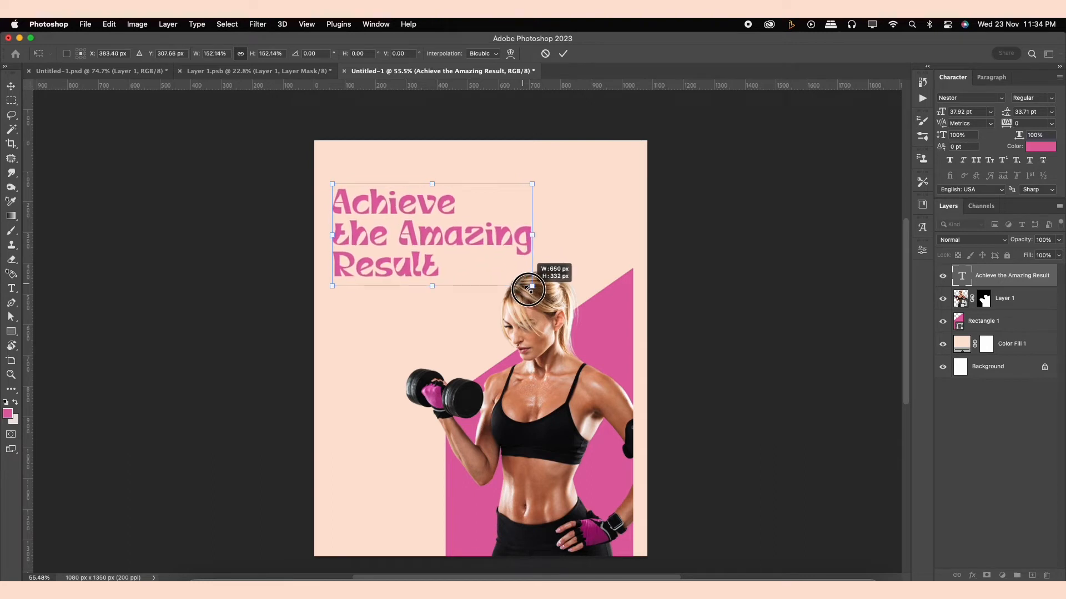
{"action": "left_click_drag", "start_coordinate": [453, 235], "coordinate": [454, 236]}
{"action": "key", "text": "Return"}
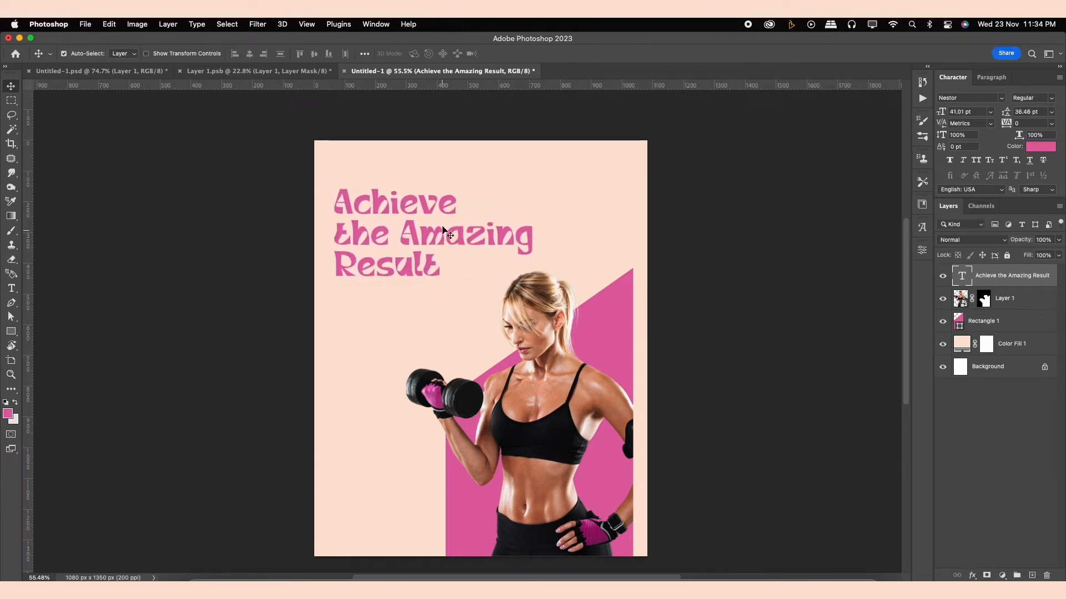
Recolor the headline's word "Achieve" near-black (#121111), sampled from the dark dumbbell in the photo.
{"action": "key", "text": "t"}
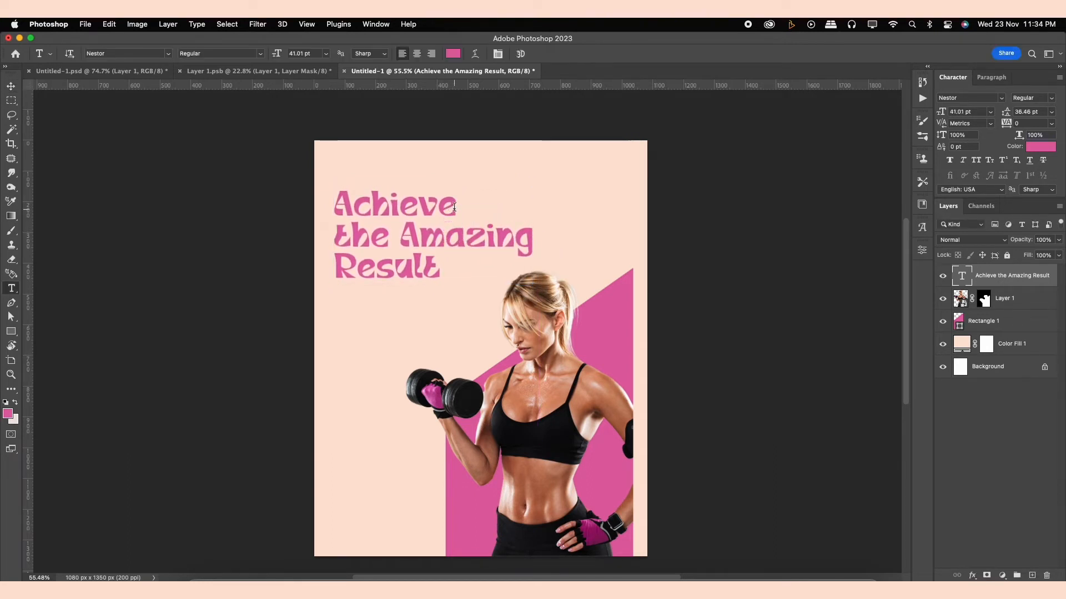
{"action": "double_click", "coordinate": [449, 216]}
{"action": "left_click", "coordinate": [453, 53]}
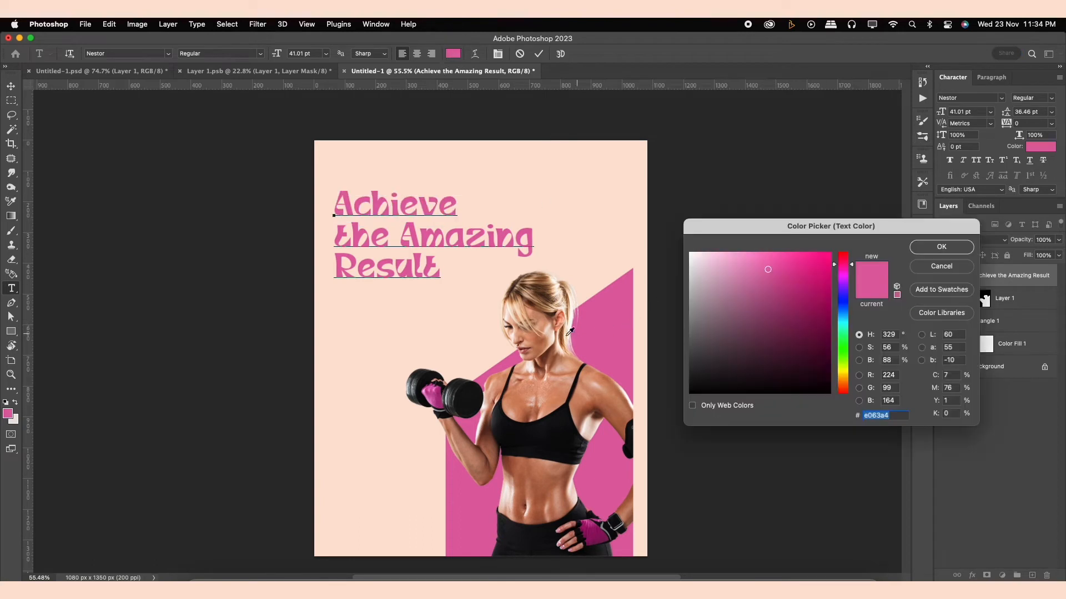
{"action": "left_click", "coordinate": [568, 400]}
{"action": "left_click", "coordinate": [485, 391]}
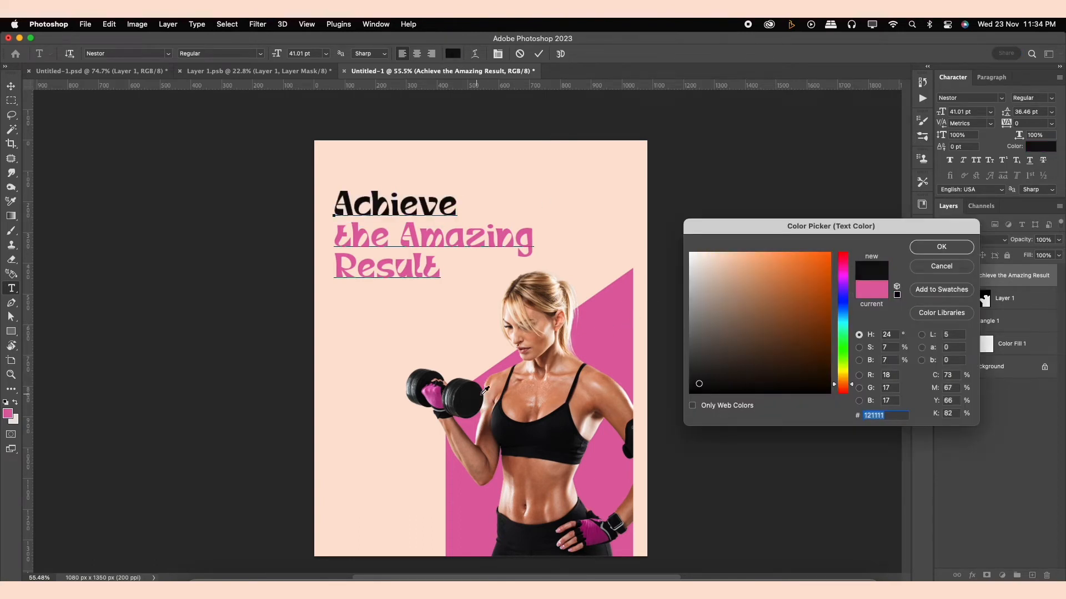
{"action": "left_click", "coordinate": [967, 246]}
{"action": "left_click", "coordinate": [539, 54]}
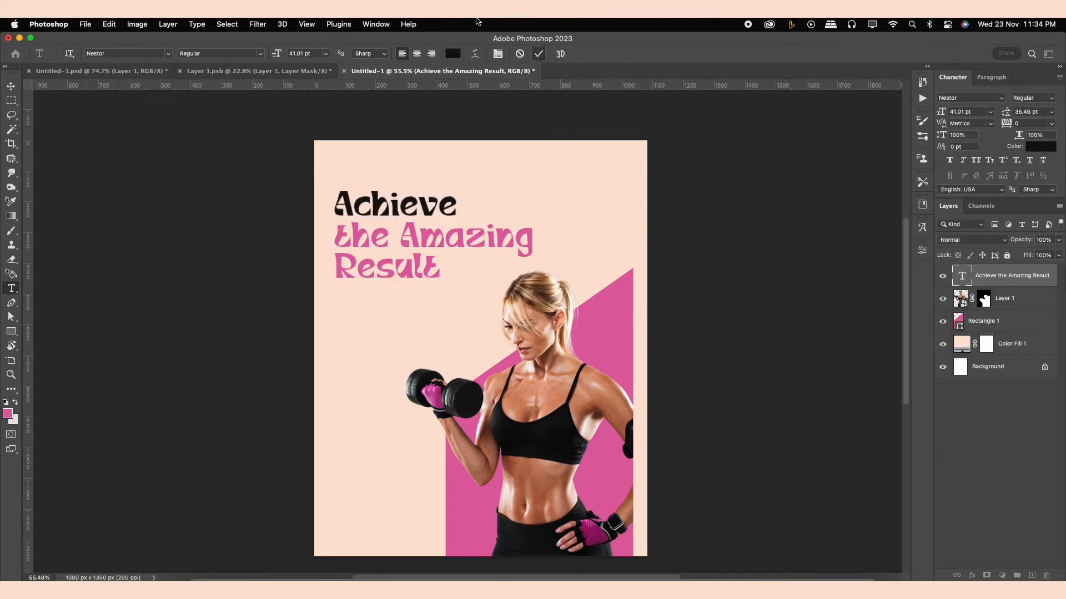
{"action": "left_click", "coordinate": [7, 91]}
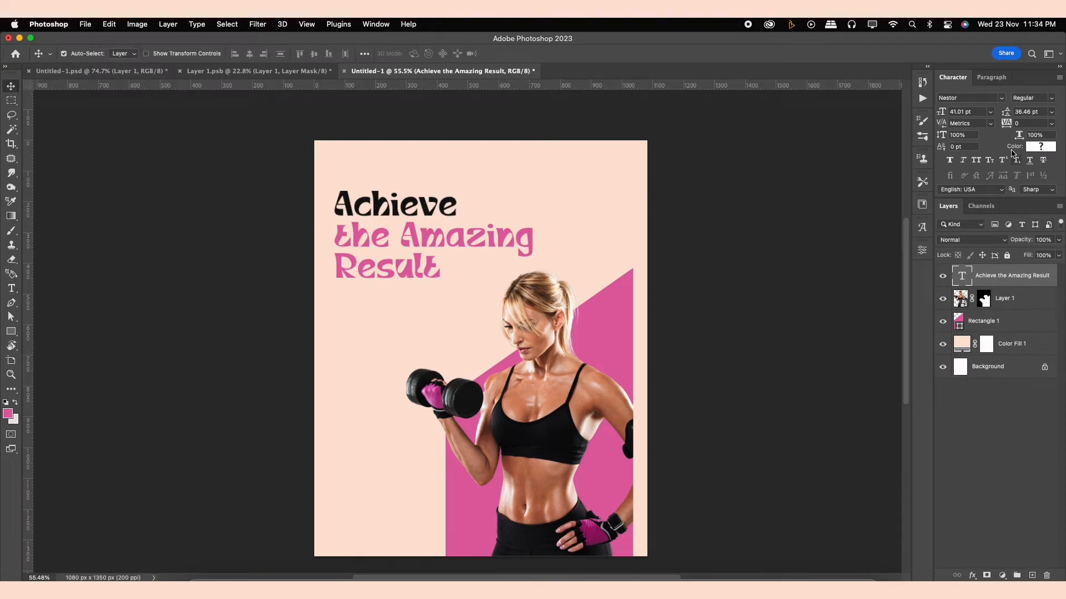
Set the headline's leading to 36 pt.
{"action": "left_click_drag", "start_coordinate": [1006, 112], "coordinate": [1006, 112]}
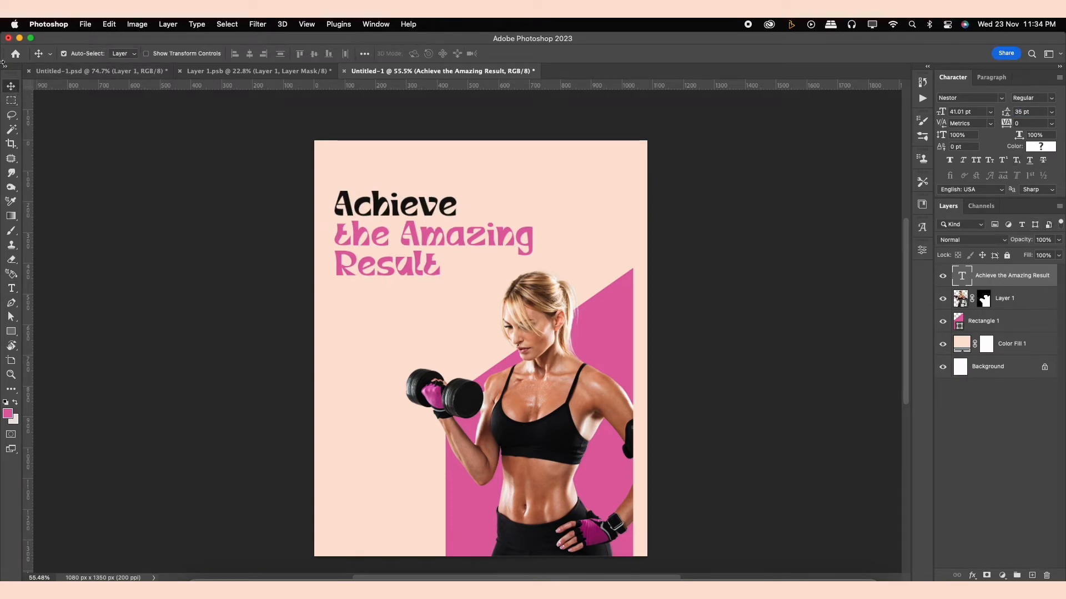
{"action": "left_click_drag", "start_coordinate": [1005, 115], "coordinate": [1006, 114]}
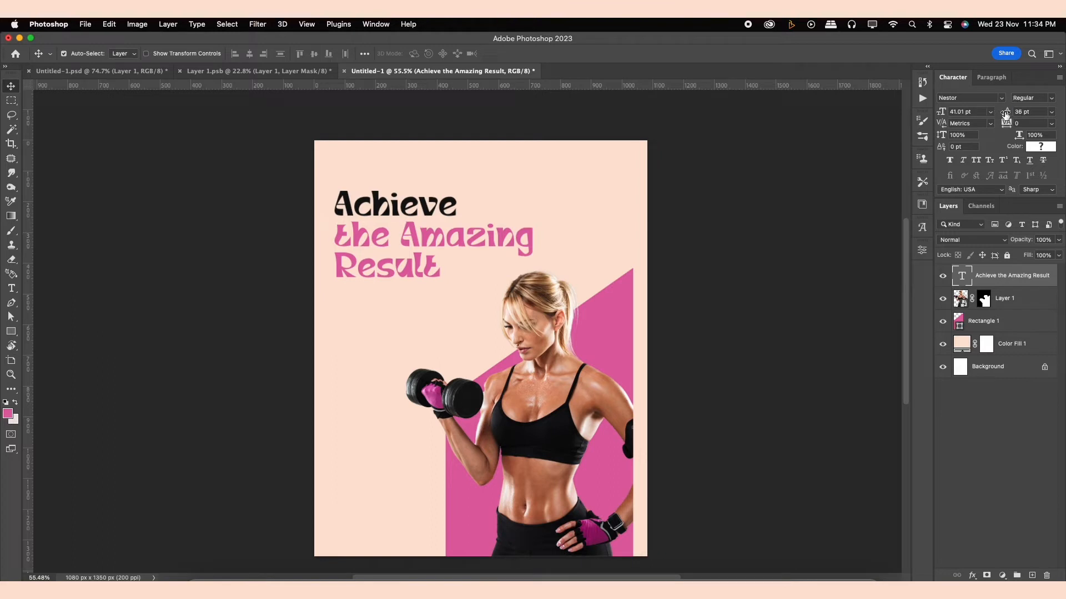
{"action": "mouse_move", "coordinate": [515, 293]}
{"action": "left_mouse_down"}
{"action": "mouse_move", "coordinate": [511, 274]}
{"action": "mouse_move", "coordinate": [515, 283]}
{"action": "left_mouse_up"}
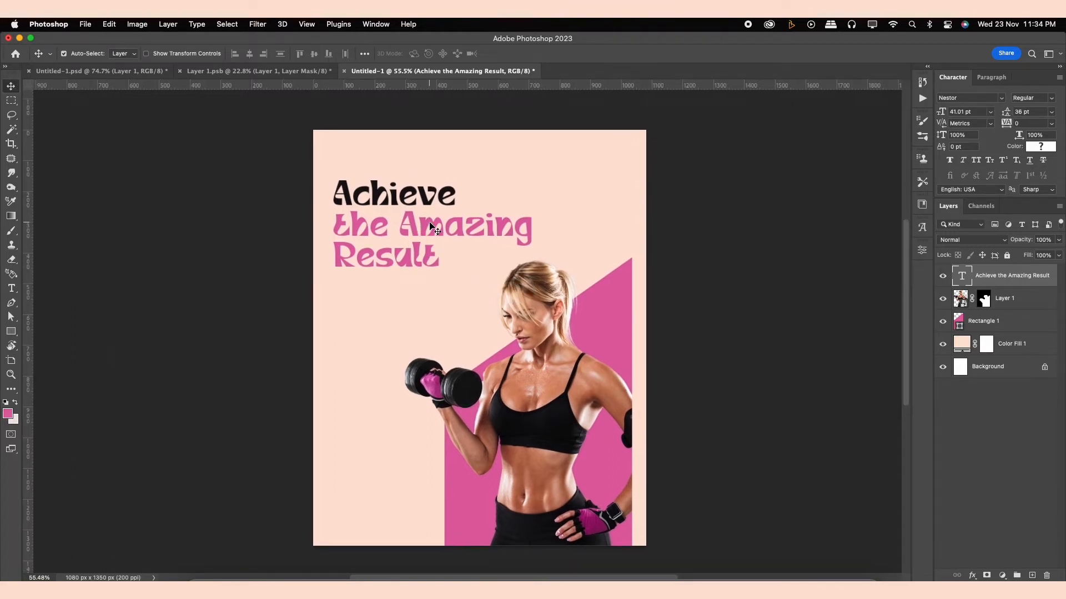
Duplicate the headline below itself, replace the copy's text with "logo", and shift it into the empty area above the dumbbell.
{"action": "left_click_drag", "start_coordinate": [431, 225], "coordinate": [431, 316]}
{"action": "double_click", "coordinate": [428, 311]}
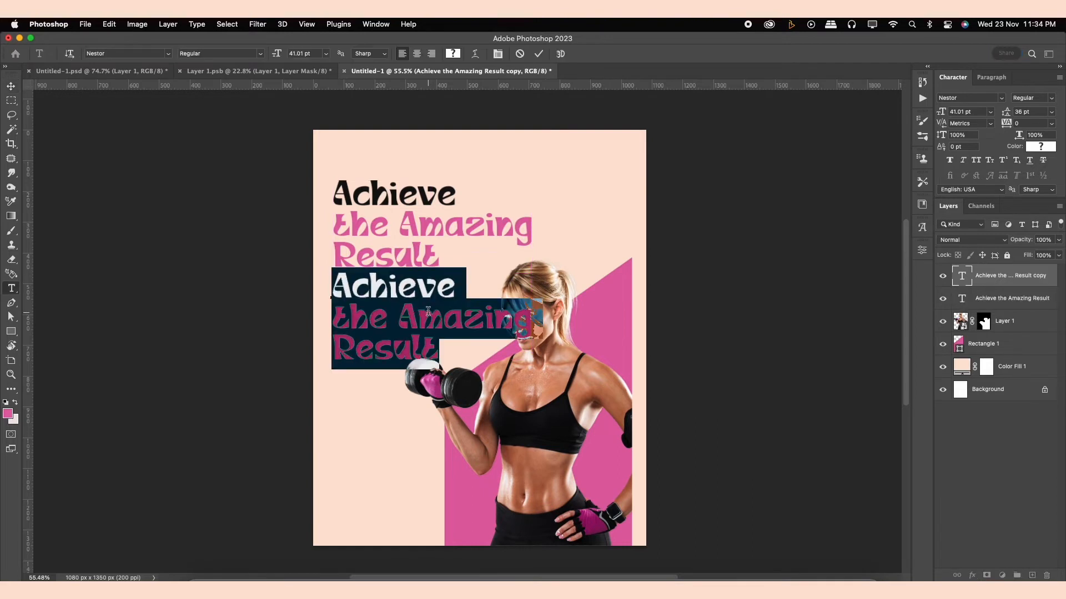
{"action": "type", "text": "logo"}
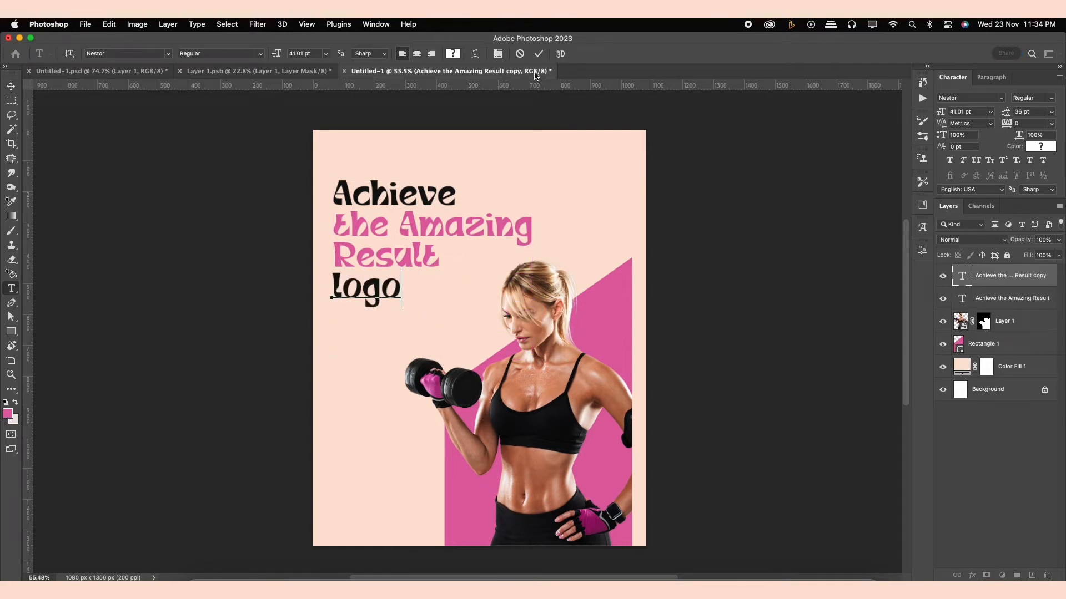
{"action": "left_click", "coordinate": [538, 54]}
{"action": "key", "text": "v"}
{"action": "left_click_drag", "start_coordinate": [383, 290], "coordinate": [398, 308]}
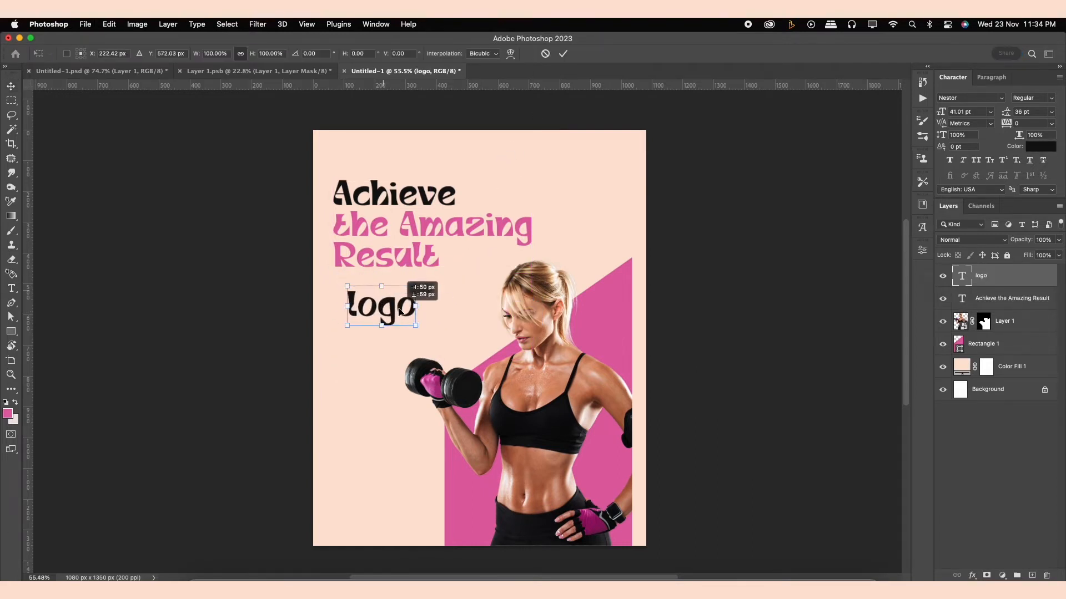
Apply faux bold to the "logo" text and set its tracking to -60.
{"action": "left_click", "coordinate": [951, 161]}
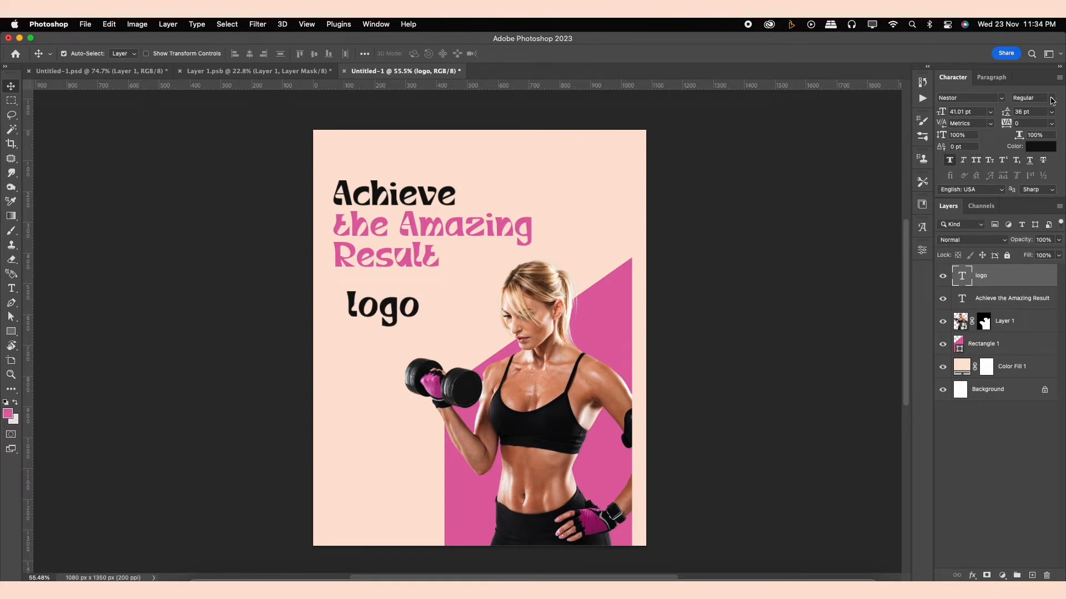
{"action": "left_click", "coordinate": [1051, 99]}
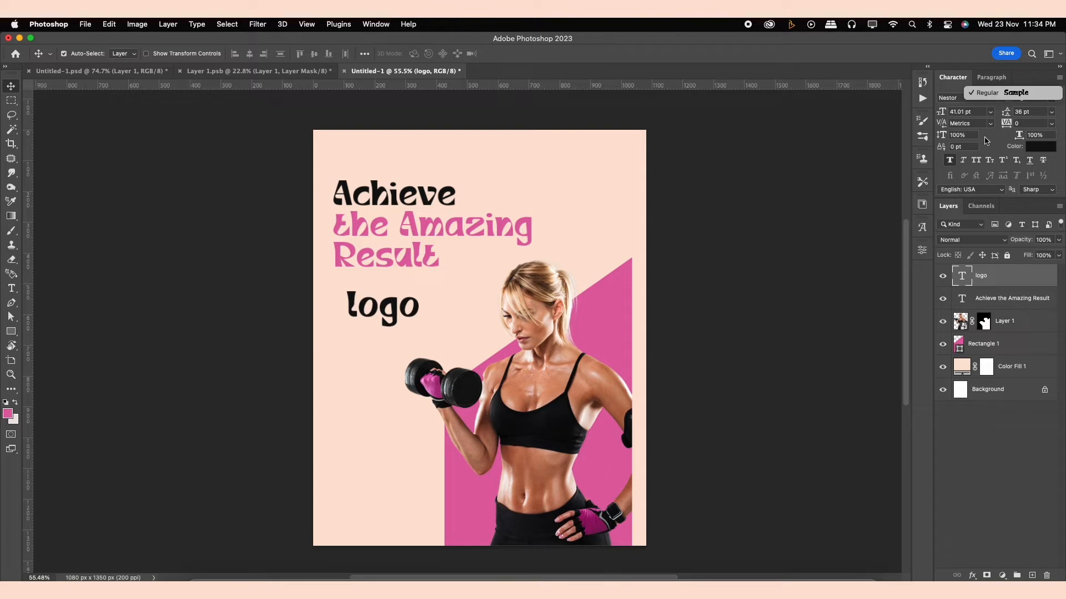
{"action": "left_click", "coordinate": [408, 299]}
{"action": "left_click_drag", "start_coordinate": [1006, 124], "coordinate": [1002, 124]}
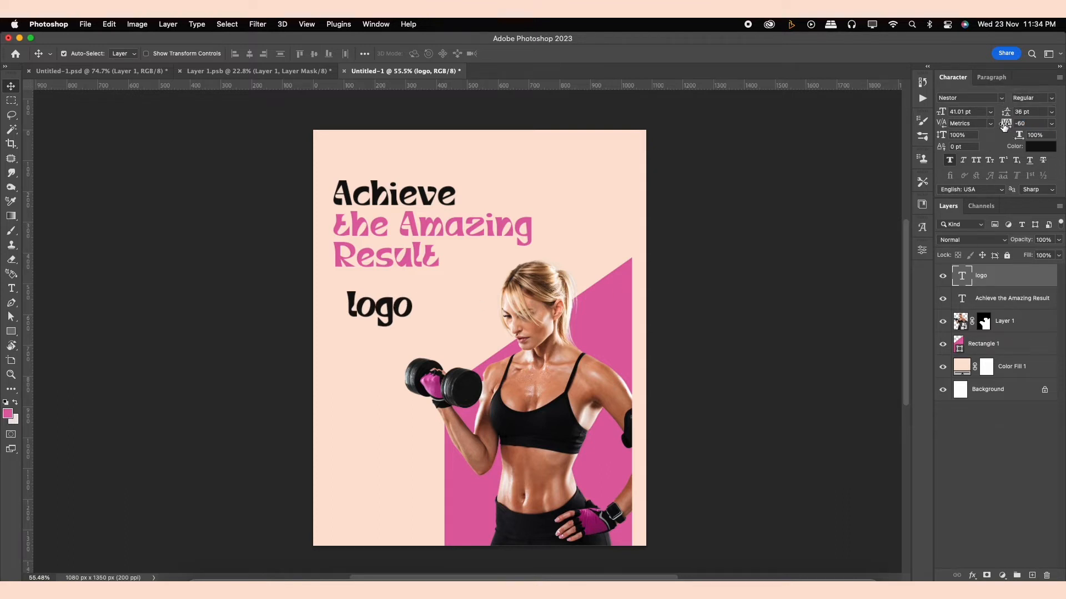
Scale the "logo" text down to about 21.5 pt in the poster's upper-right corner and remove its faux bold.
{"action": "key", "text": "super+t"}
{"action": "left_click_drag", "start_coordinate": [412, 287], "coordinate": [636, 149]}
{"action": "scroll", "coordinate": [379, 301], "scroll_direction": "up", "scroll_amount": 1}
{"action": "left_click_drag", "start_coordinate": [644, 134], "coordinate": [636, 145]}
{"action": "key", "text": "Return"}
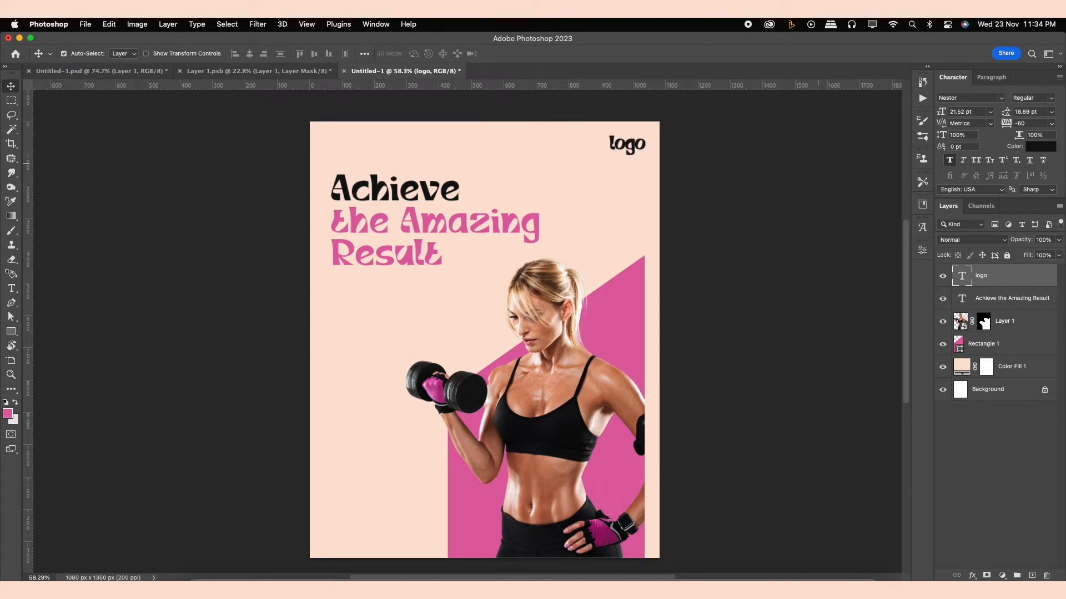
{"action": "left_click", "coordinate": [948, 161]}
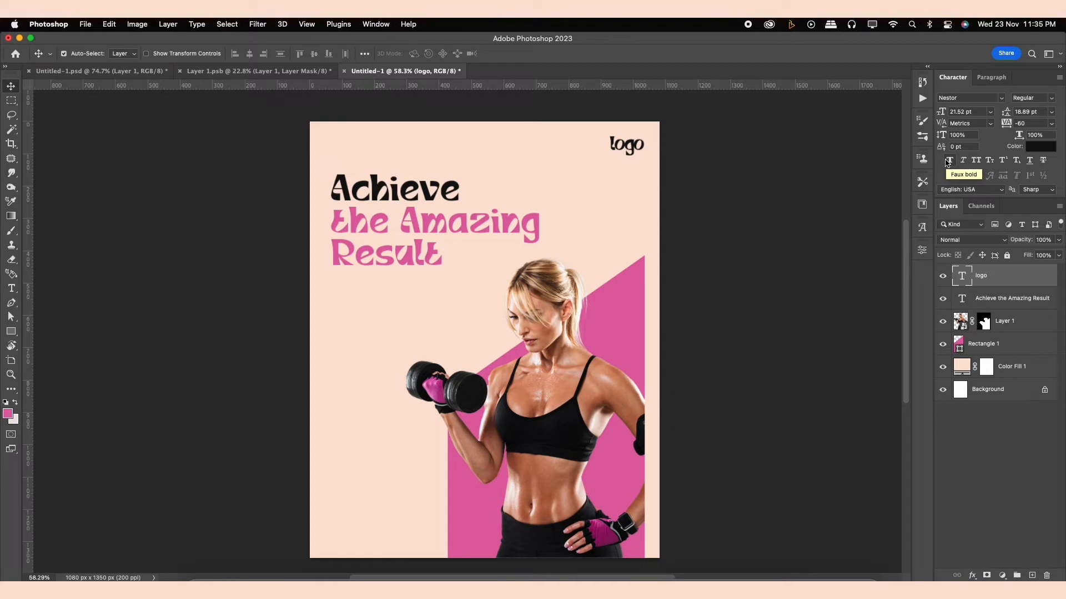
Duplicate the headline to the poster's lower-left area and replace the copy's text with the contact phone number.
{"action": "scroll", "coordinate": [477, 278], "scroll_direction": "down", "scroll_amount": 1}
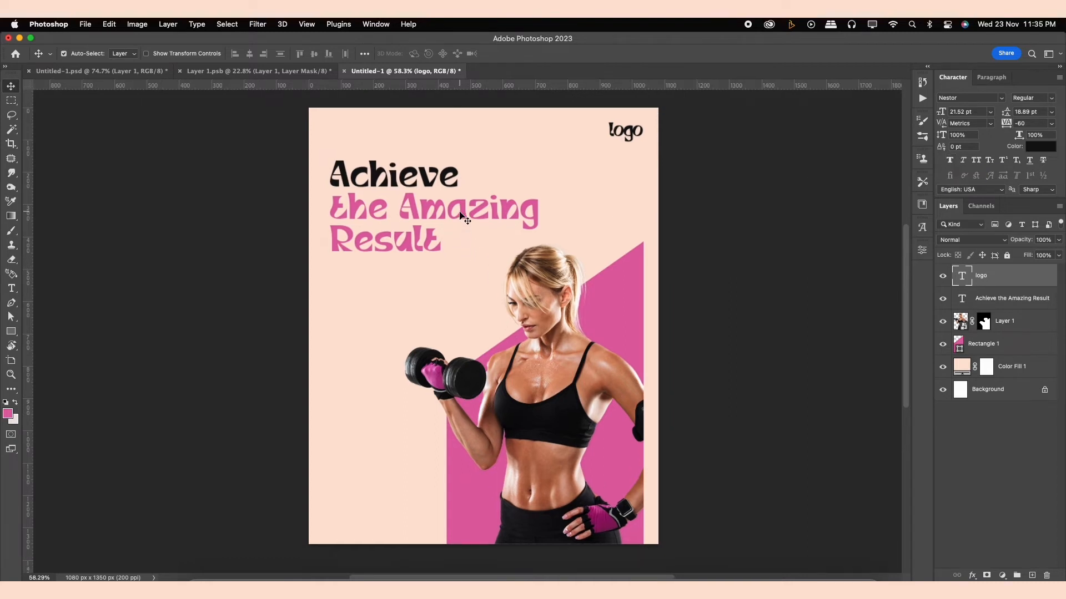
{"action": "left_click_drag", "start_coordinate": [455, 177], "coordinate": [449, 472]}
{"action": "double_click", "coordinate": [371, 461]}
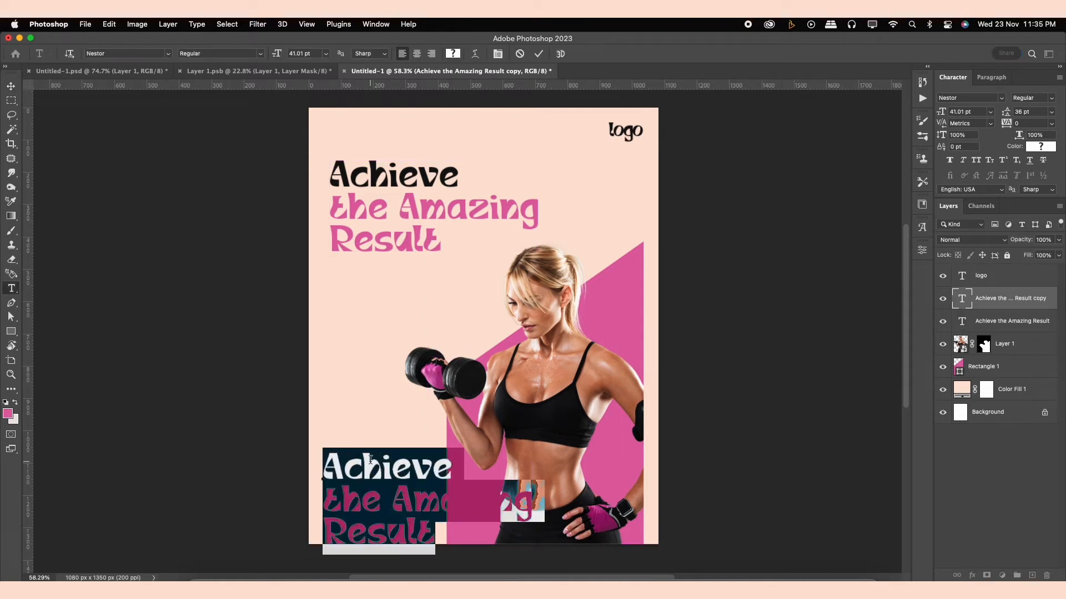
{"action": "key", "text": "BackSpace"}
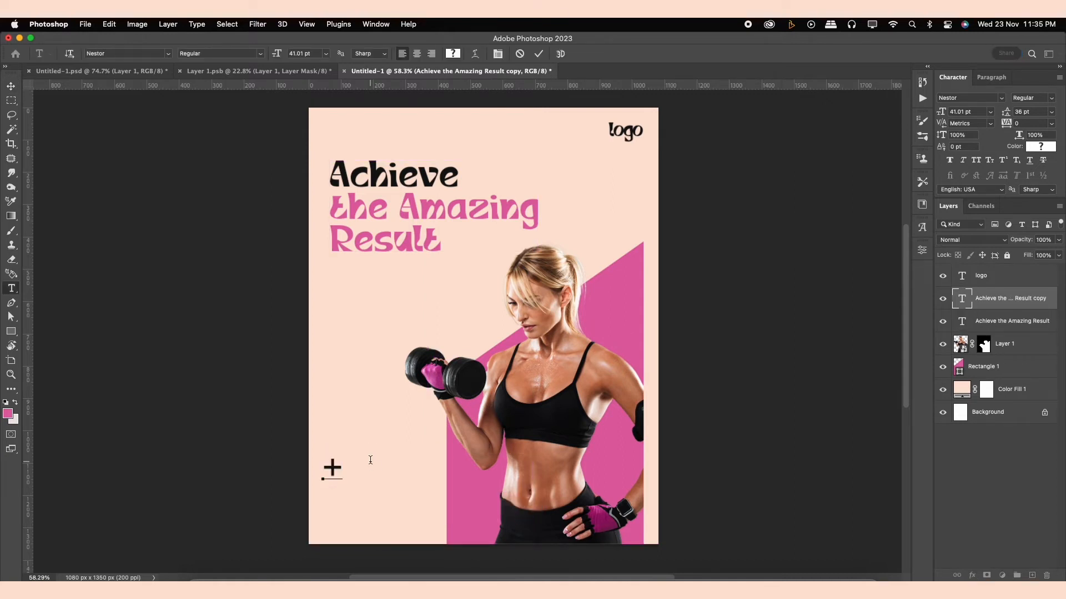
{"action": "key", "text": "BackSpace"}
{"action": "type", "text": "+00"}
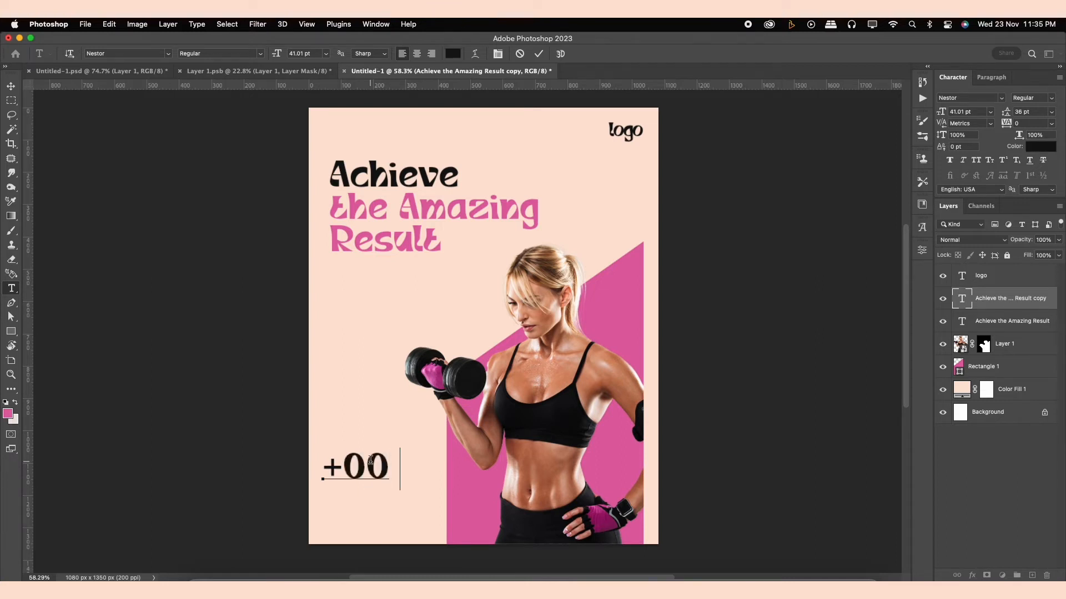
{"action": "type", "text": " 123"}
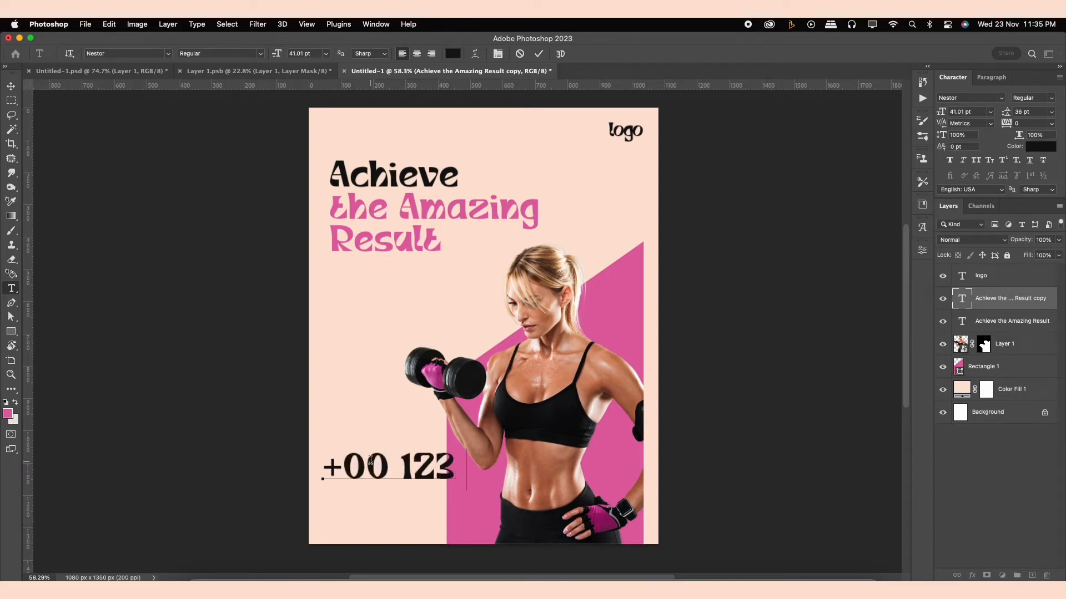
{"action": "type", "text": " 456"}
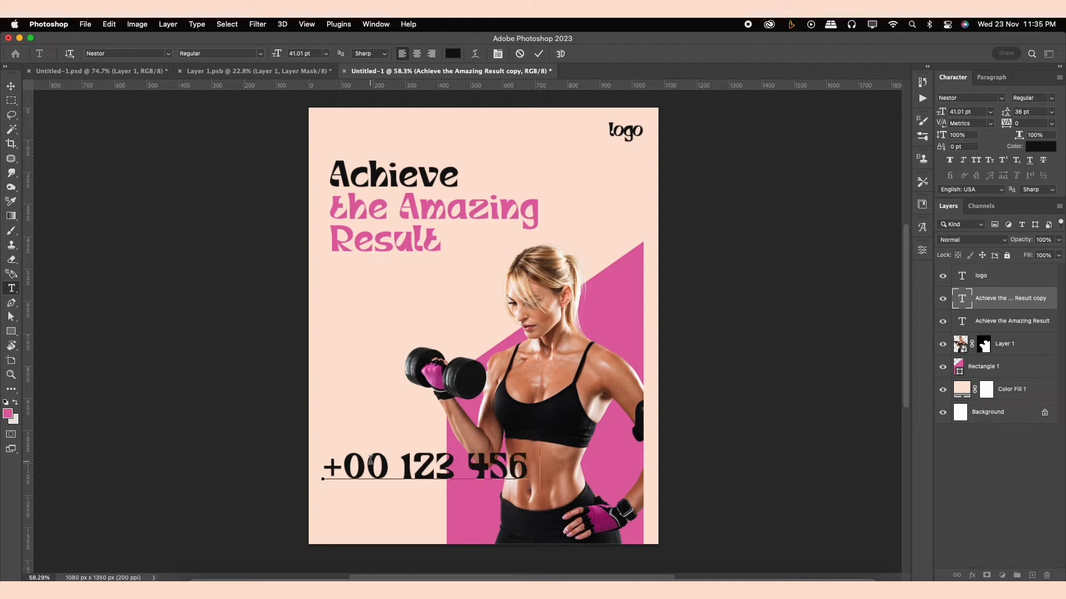
{"action": "type", "text": " 789"}
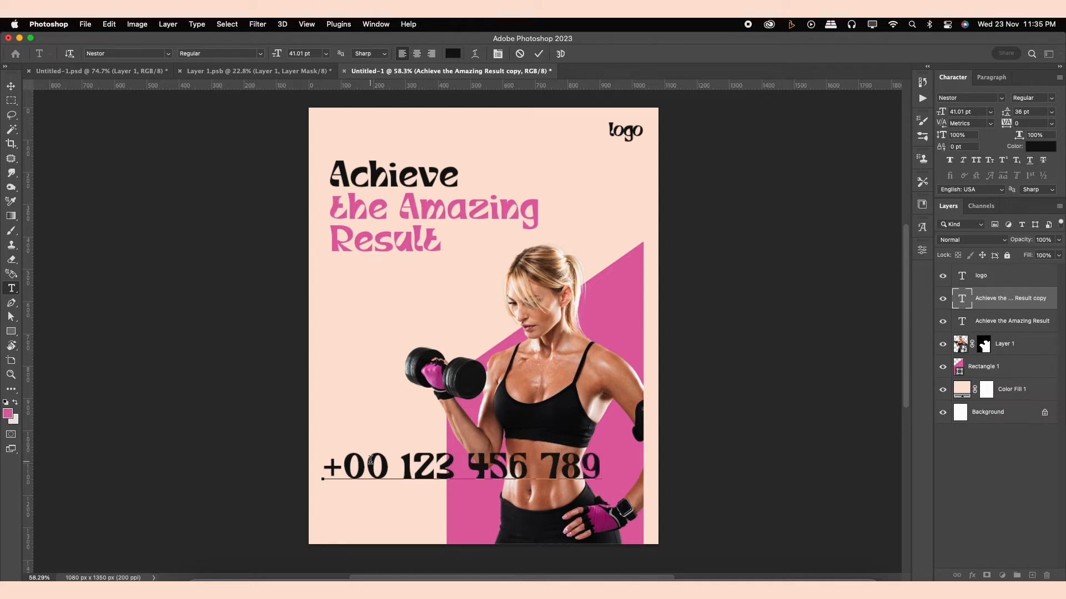
{"action": "type", "text": "0"}
{"action": "left_click", "coordinate": [539, 54]}
Scale the phone number text down to about 11 pt and place it in the poster's lower-left corner.
{"action": "key", "text": "super+t"}
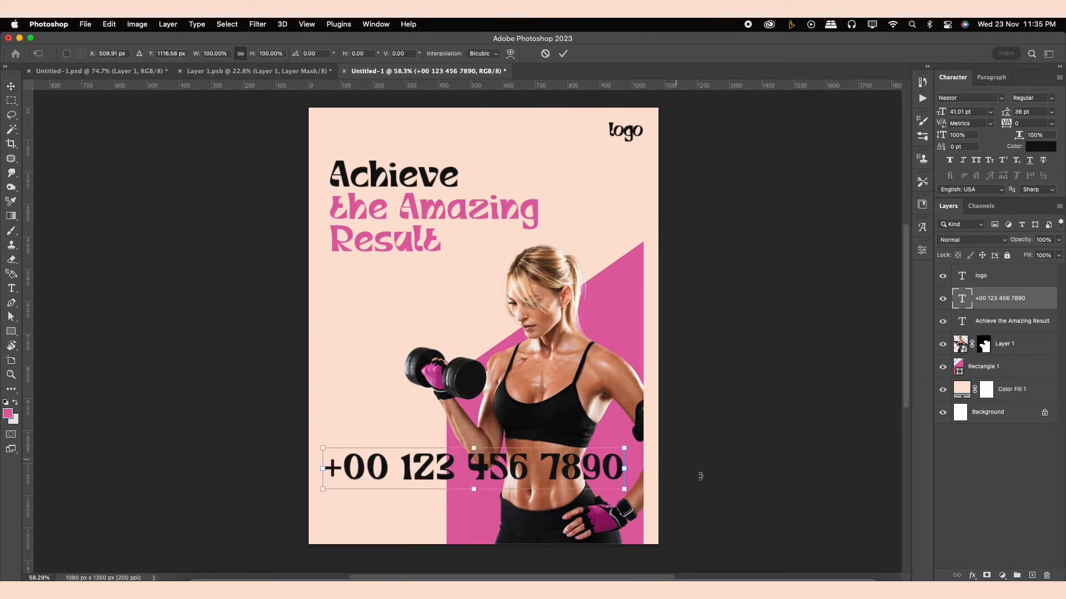
{"action": "left_click_drag", "start_coordinate": [623, 441], "coordinate": [391, 524]}
{"action": "scroll", "coordinate": [379, 475], "scroll_direction": "down", "scroll_amount": 2}
{"action": "key", "text": "Return"}
{"action": "scroll", "coordinate": [401, 525], "scroll_direction": "up", "scroll_amount": 2}
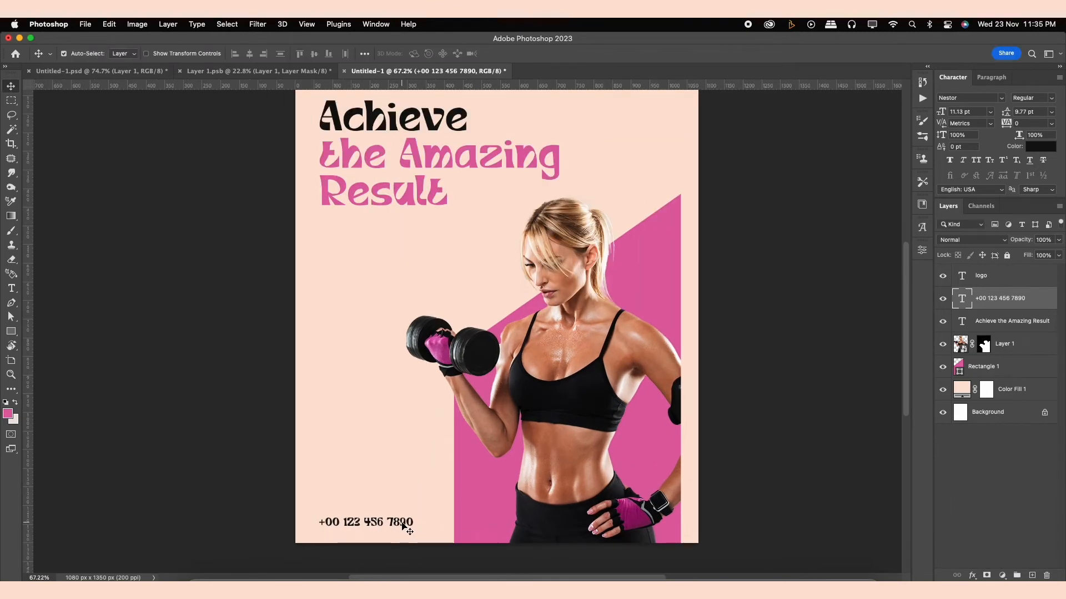
Nudge the phone number text slightly downward to fine-tune its position near the poster's bottom edge.
{"action": "key", "text": "Down"}
{"action": "key", "text": "Down"}
{"action": "key", "text": "Down"}
{"action": "key", "text": "Down"}
{"action": "key", "text": "Down"}
{"action": "key", "text": "Down"}
{"action": "key", "text": "Down"}
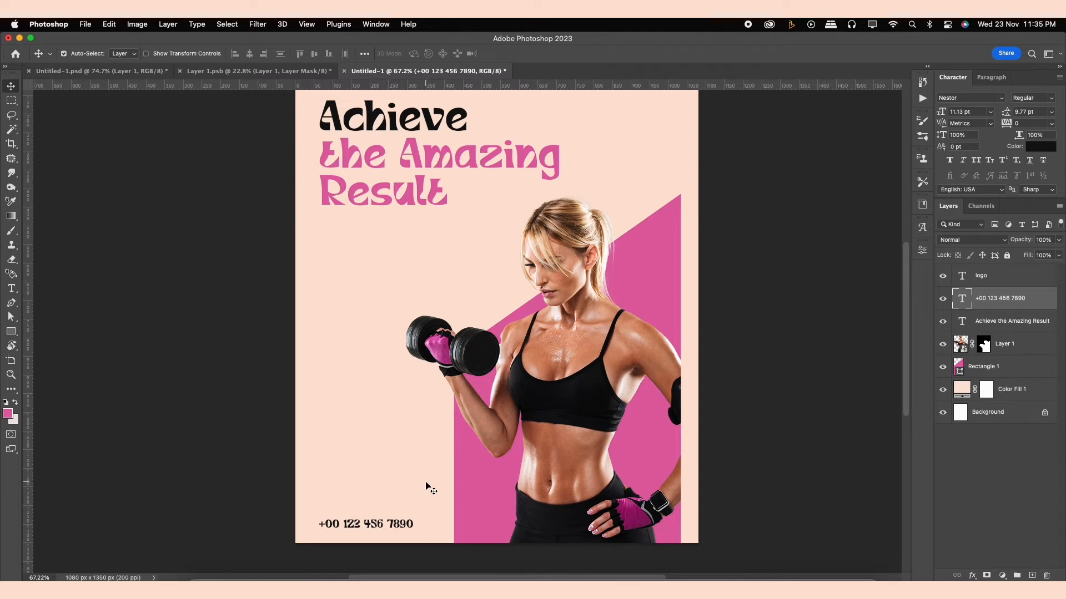
{"action": "left_click_drag", "start_coordinate": [366, 522], "coordinate": [367, 520]}
Convert the woman's masked layer to a smart object.
{"action": "scroll", "coordinate": [400, 474], "scroll_direction": "down", "scroll_amount": 5}
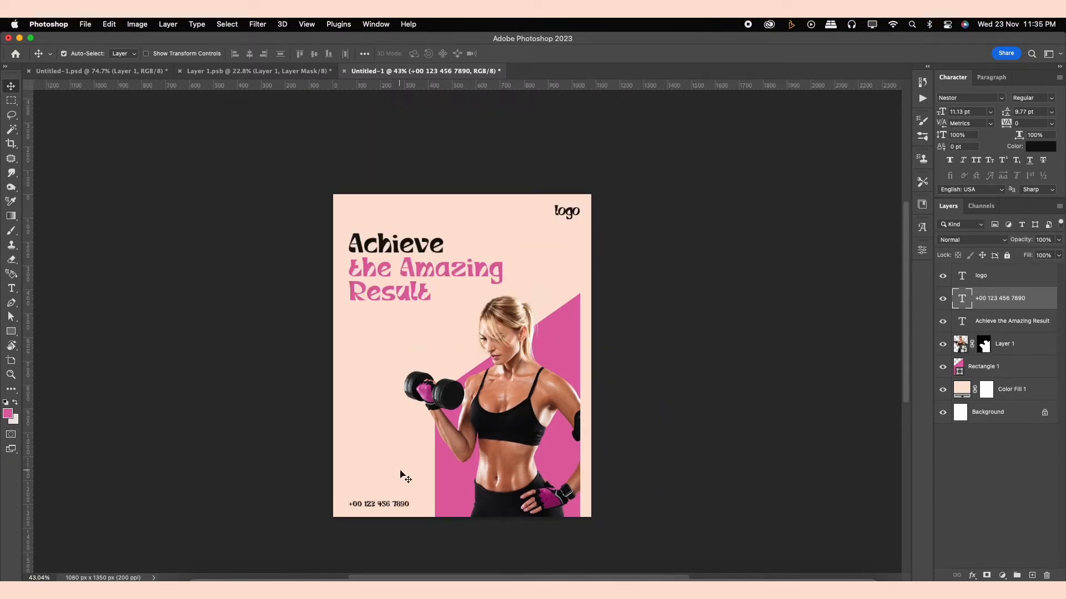
{"action": "scroll", "coordinate": [411, 462], "scroll_direction": "up", "scroll_amount": 3}
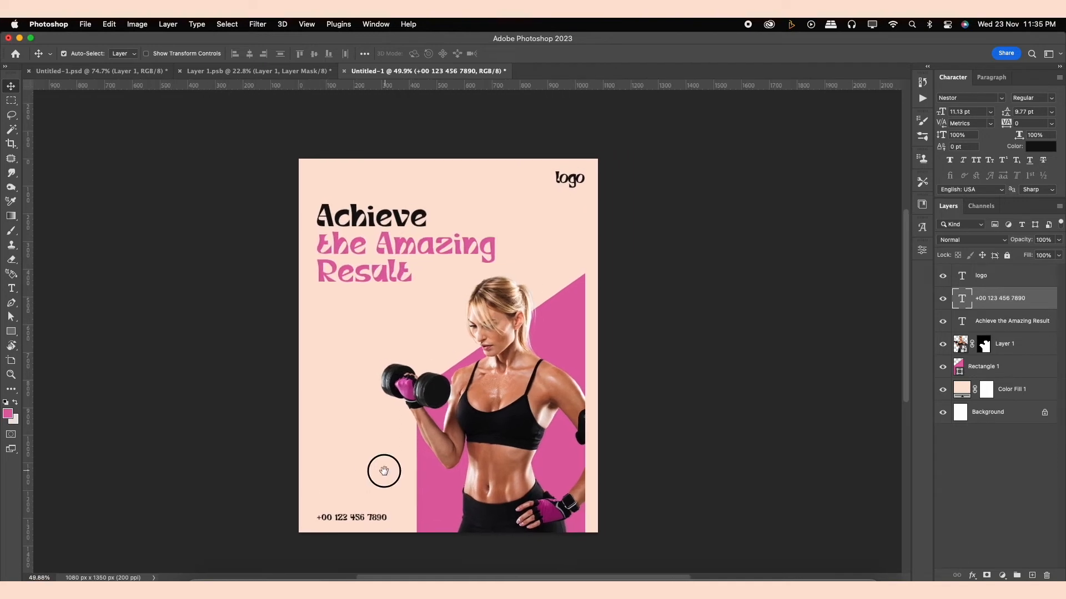
{"action": "left_click", "coordinate": [1019, 360]}
{"action": "right_click", "coordinate": [1026, 348]}
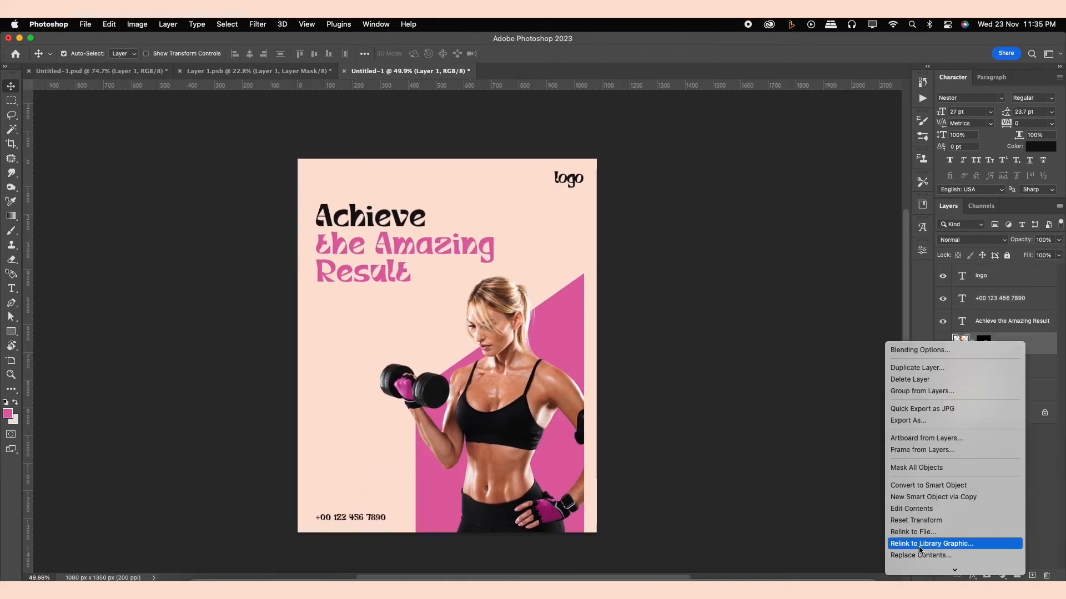
{"action": "left_click", "coordinate": [917, 417]}
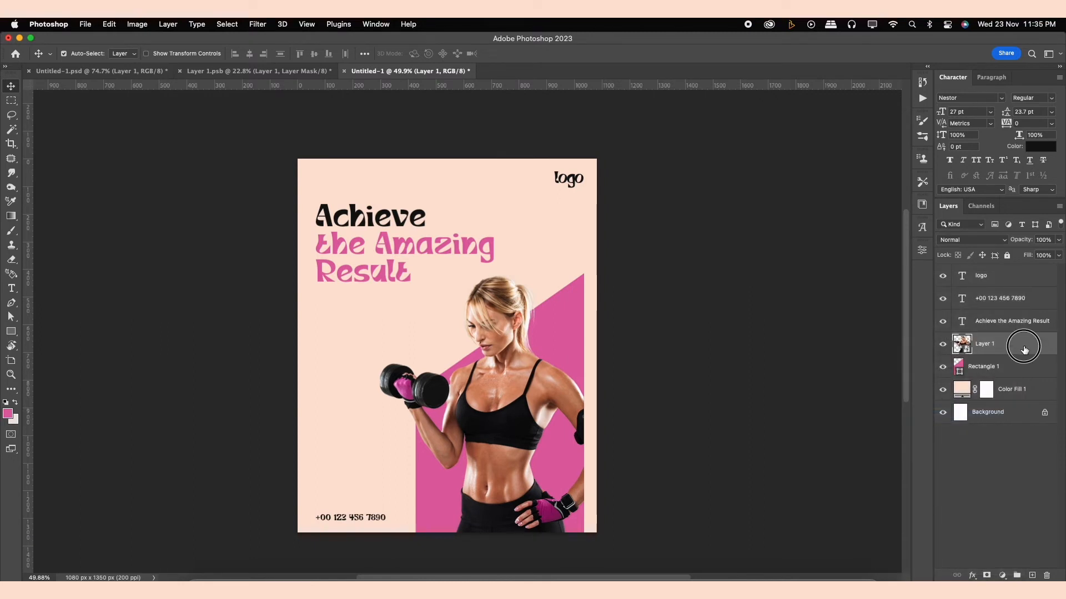
Duplicate the woman's layer and move Layer 1 beneath the Rectangle 1 layer.
{"action": "key", "text": "super+j"}
{"action": "left_click_drag", "start_coordinate": [1003, 367], "coordinate": [1009, 393]}
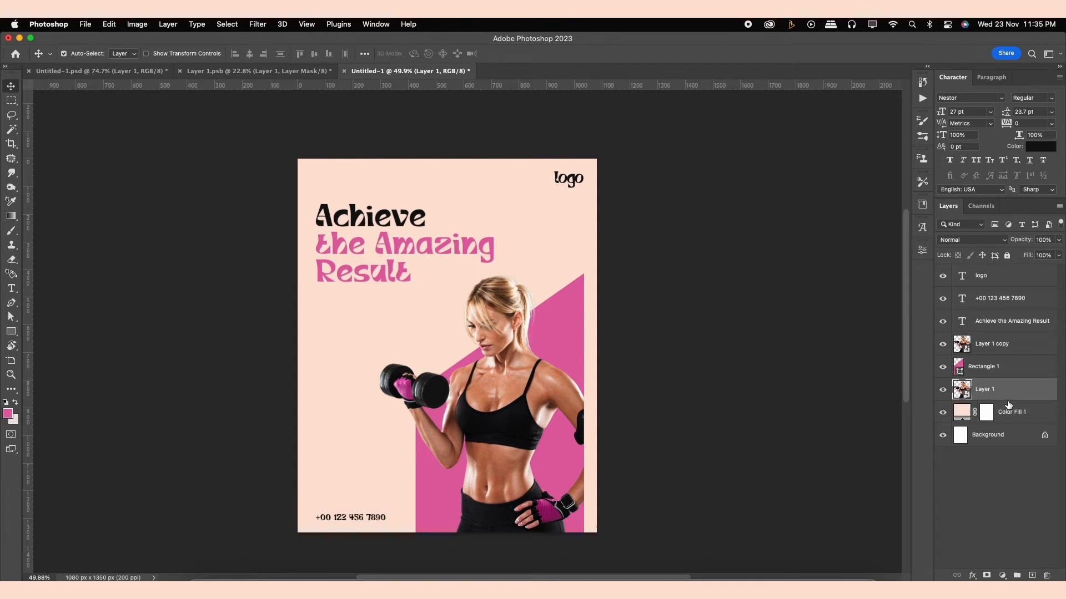
Flip the lower woman layer horizontally, scale it to about 172% and position it over the poster's left half.
{"action": "key", "text": "super+t"}
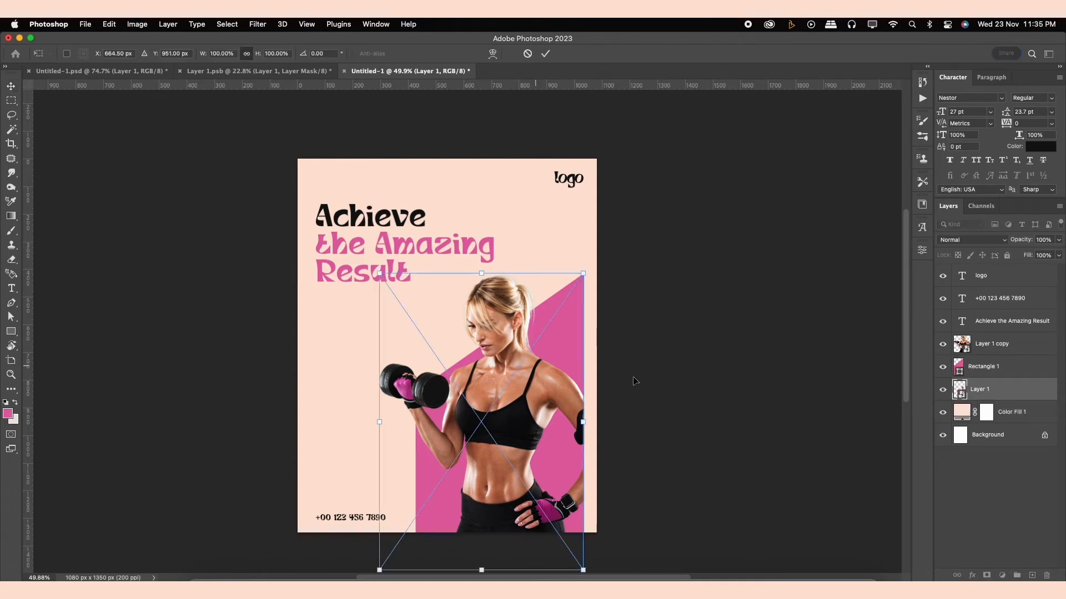
{"action": "right_click", "coordinate": [486, 368]}
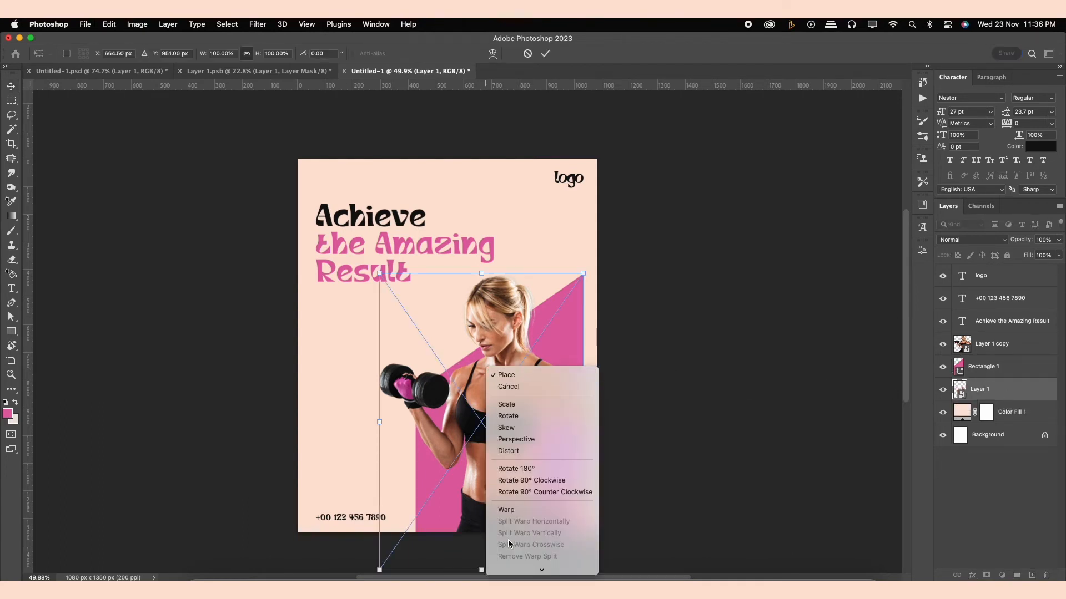
{"action": "left_click", "coordinate": [520, 555]}
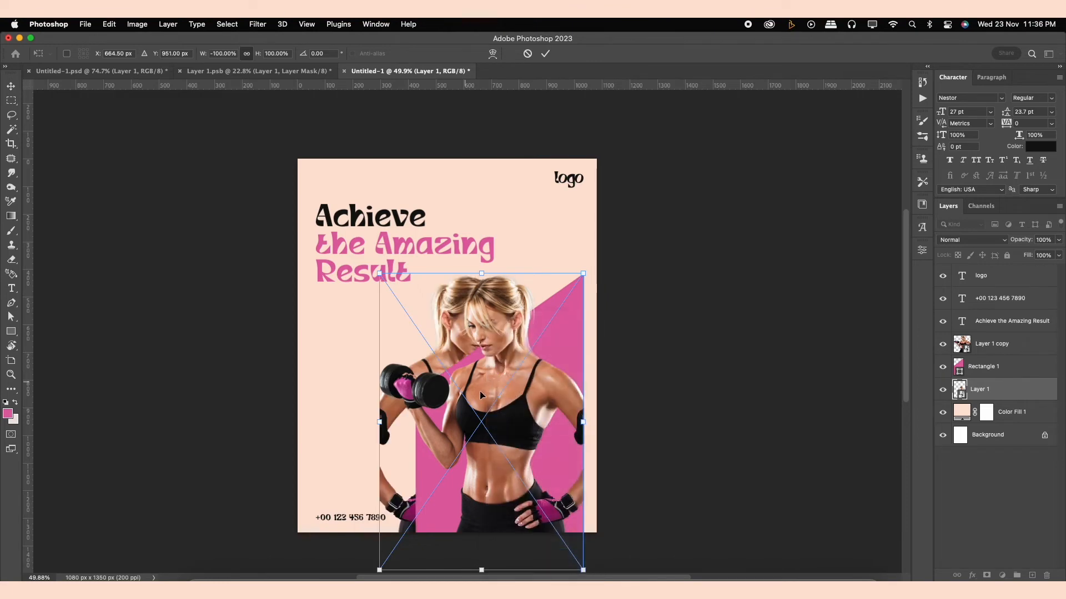
{"action": "left_click_drag", "start_coordinate": [581, 273], "coordinate": [642, 185]}
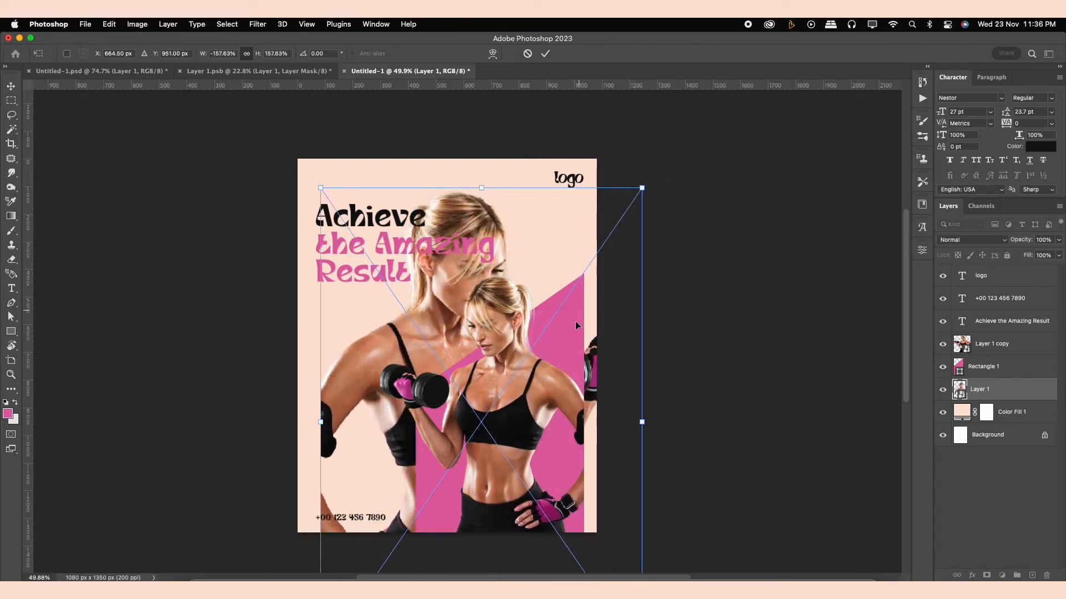
{"action": "left_click_drag", "start_coordinate": [575, 323], "coordinate": [457, 206]}
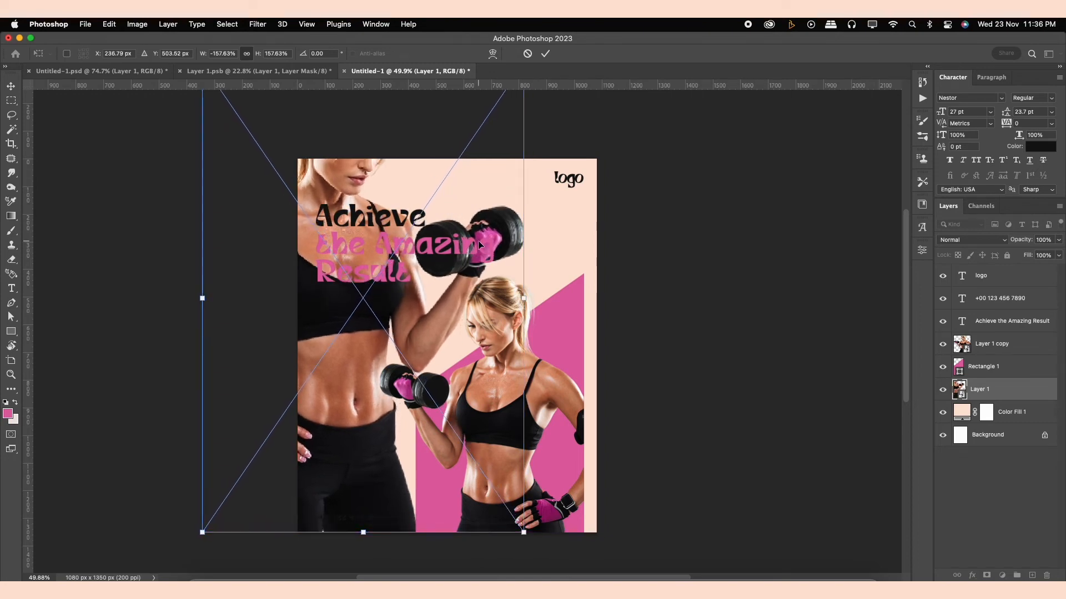
{"action": "scroll", "coordinate": [478, 241], "scroll_direction": "down", "scroll_amount": 1}
{"action": "scroll", "coordinate": [452, 302], "scroll_direction": "down", "scroll_amount": 1}
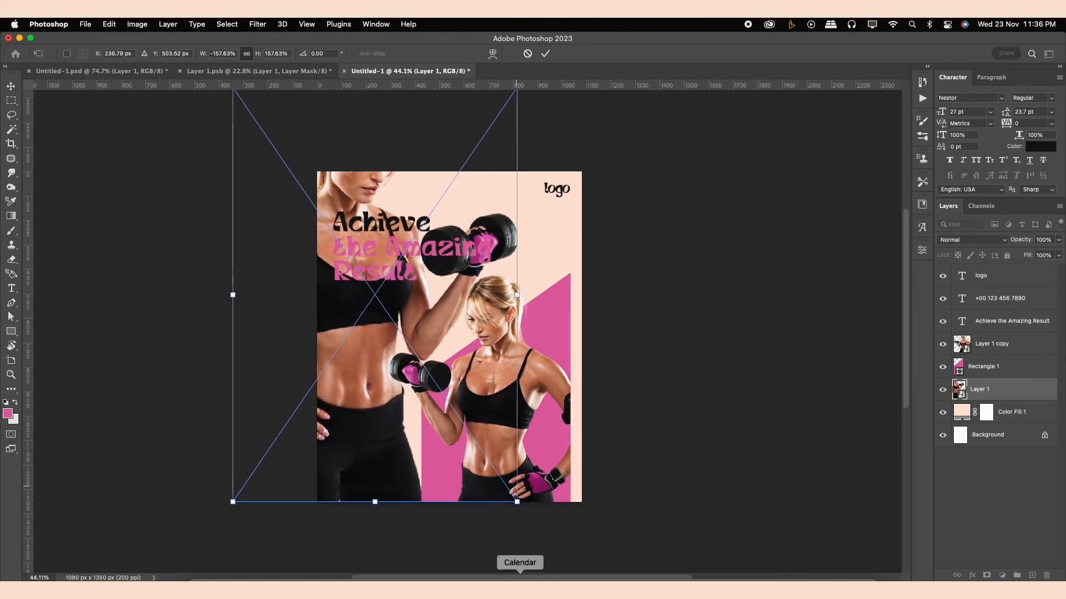
{"action": "left_click_drag", "start_coordinate": [517, 503], "coordinate": [496, 489]}
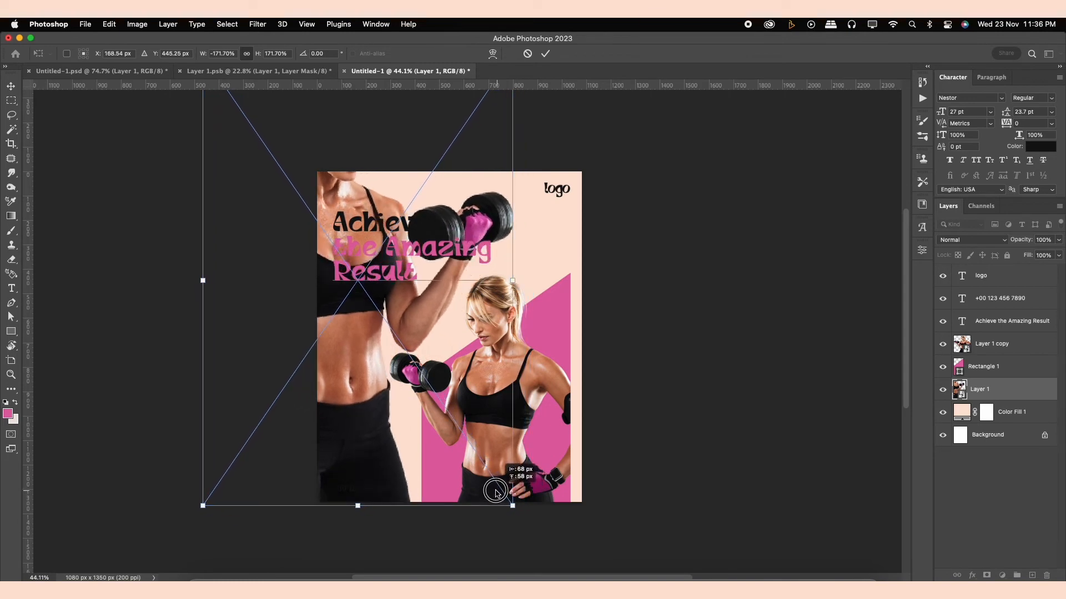
{"action": "double_click", "coordinate": [341, 441]}
{"action": "scroll", "coordinate": [344, 444], "scroll_direction": "up", "scroll_amount": 2}
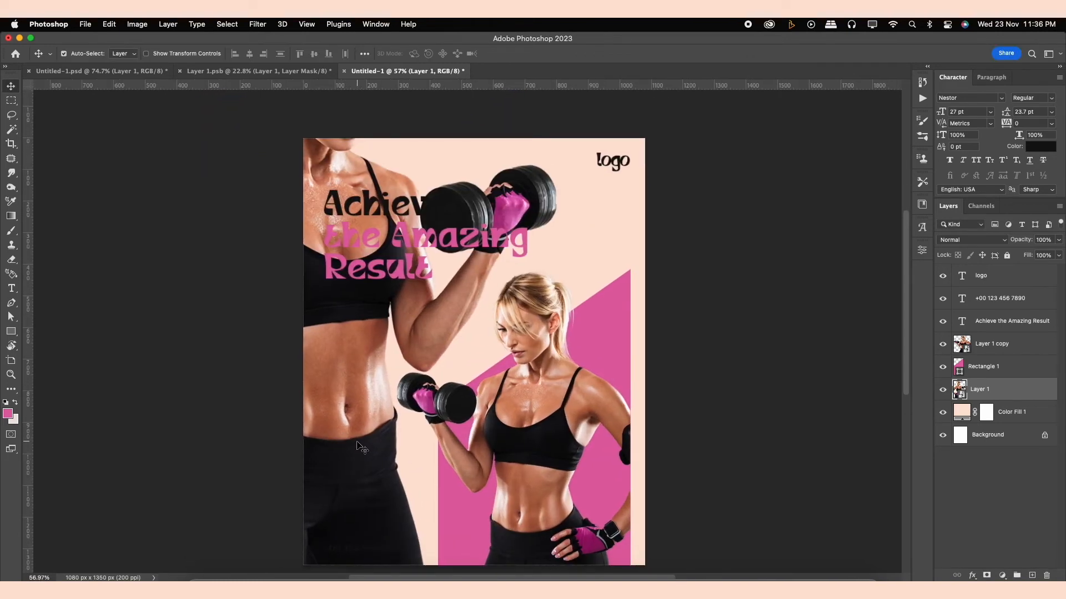
{"action": "scroll", "coordinate": [355, 444], "scroll_direction": "down", "scroll_amount": 1}
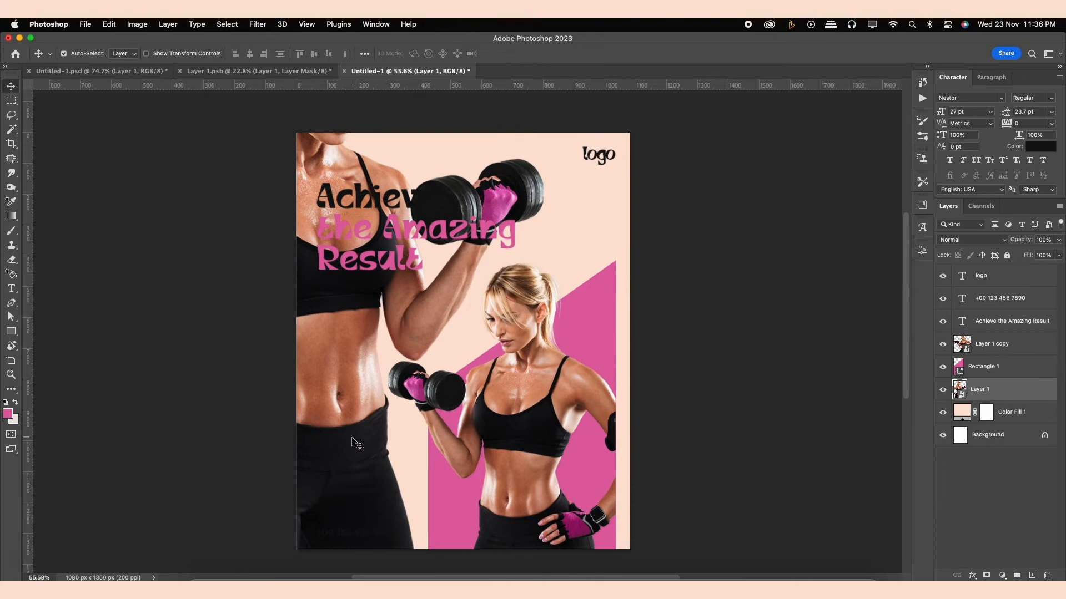
Fade the enlarged background woman by setting the layer's opacity to 9% and its fill to about 51%.
{"action": "left_click", "coordinate": [1058, 239]}
{"action": "left_click_drag", "start_coordinate": [1043, 253], "coordinate": [1011, 255]}
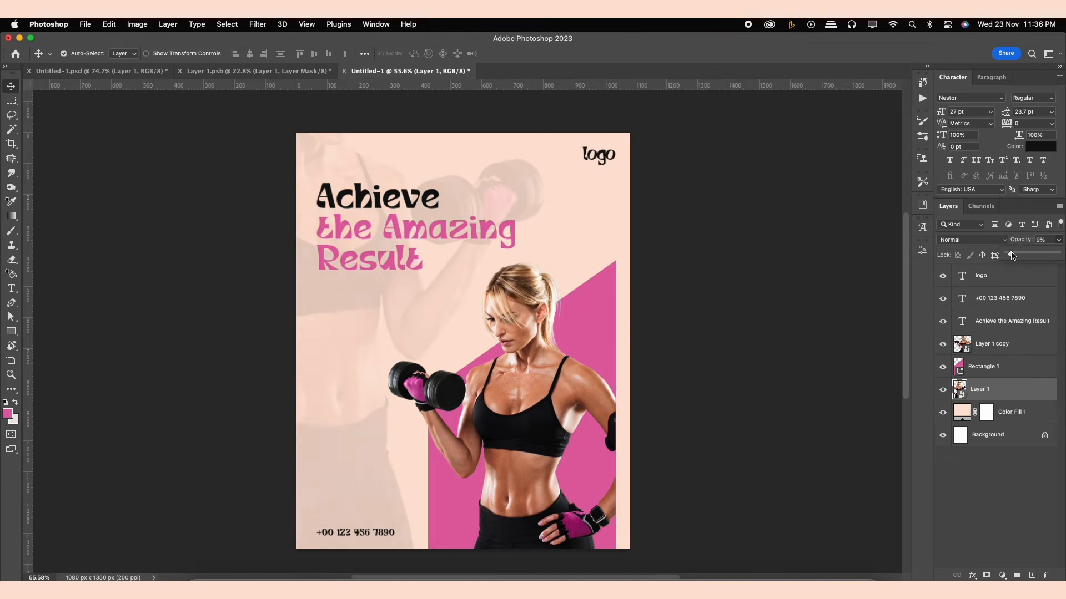
{"action": "left_click_drag", "start_coordinate": [1011, 255], "coordinate": [1033, 270]}
{"action": "left_click", "coordinate": [1059, 256]}
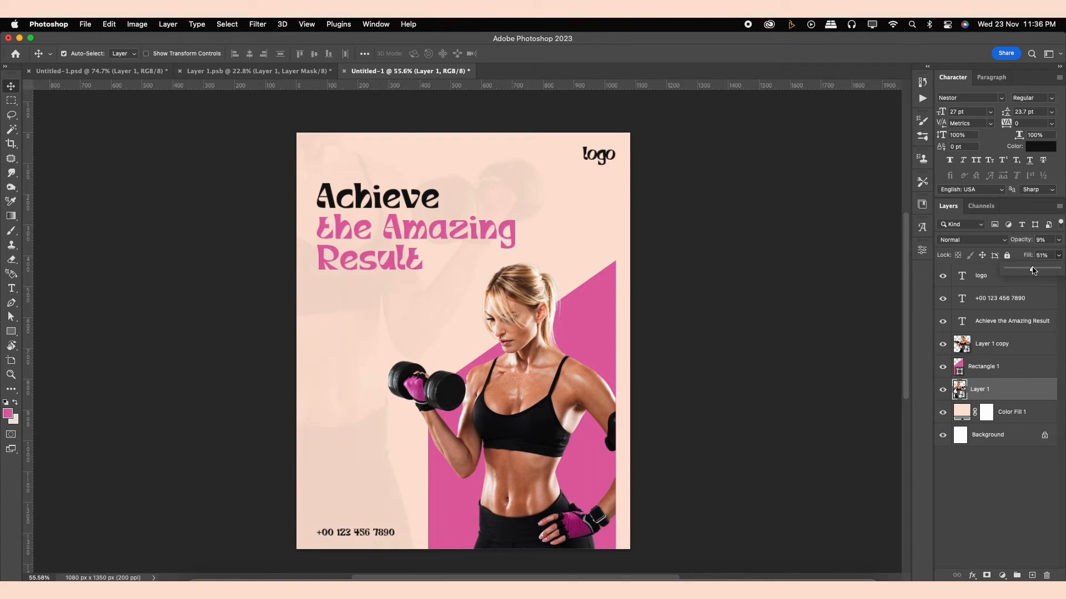
Nudge the headline slightly downward and fine-tune the phone number's vertical position above the poster's bottom edge.
{"action": "left_click", "coordinate": [984, 332]}
{"action": "left_click", "coordinate": [985, 322]}
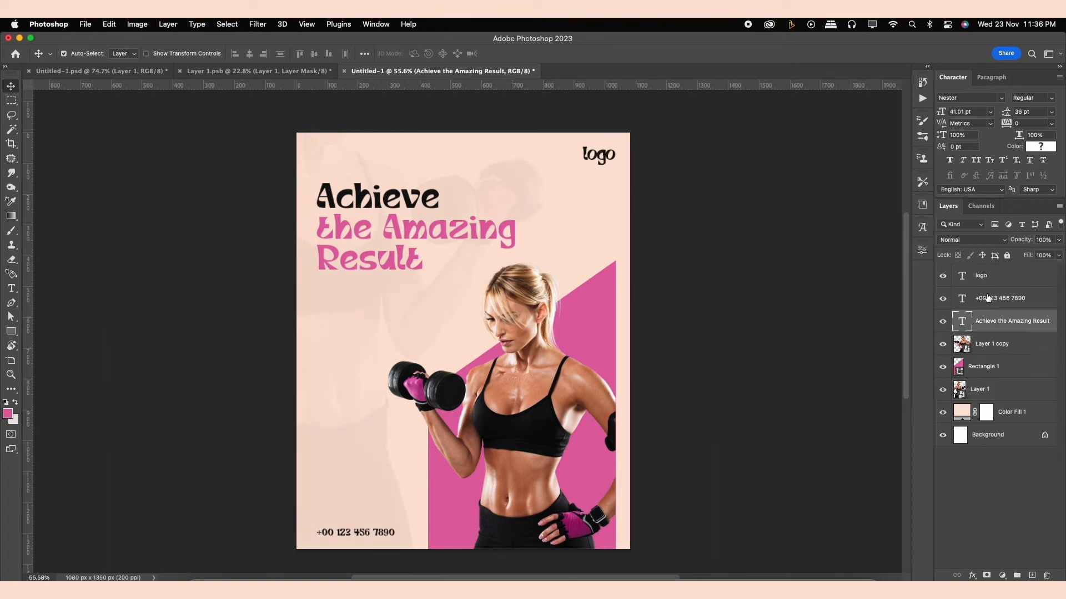
{"action": "left_click", "coordinate": [986, 298], "text": "shift"}
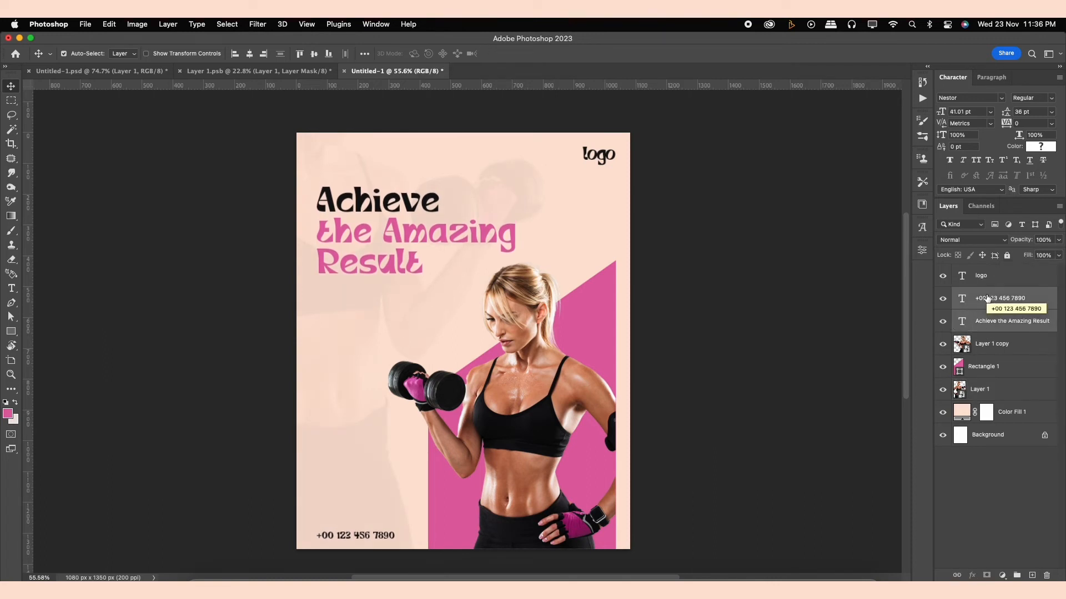
{"action": "left_click", "coordinate": [997, 294]}
{"action": "left_click", "coordinate": [995, 321]}
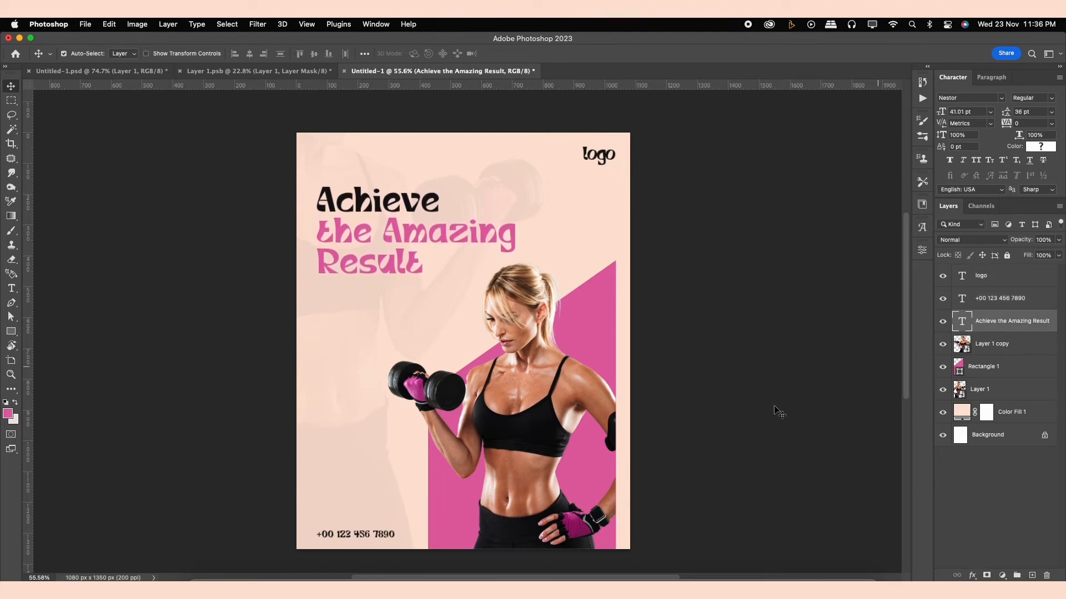
{"action": "left_click_drag", "start_coordinate": [375, 545], "coordinate": [378, 542]}
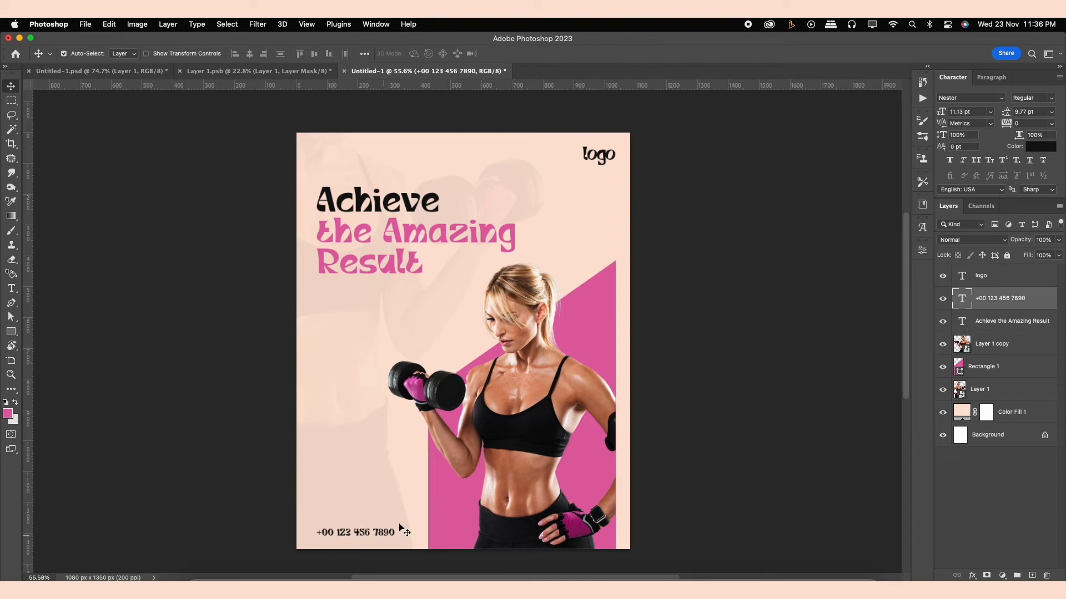
{"action": "left_click", "coordinate": [367, 373]}
{"action": "key", "text": "ctrl+t"}
Stamp all visible layers into a new merged layer above the logo layer.
{"action": "scroll", "coordinate": [460, 379], "scroll_direction": "down", "scroll_amount": 1}
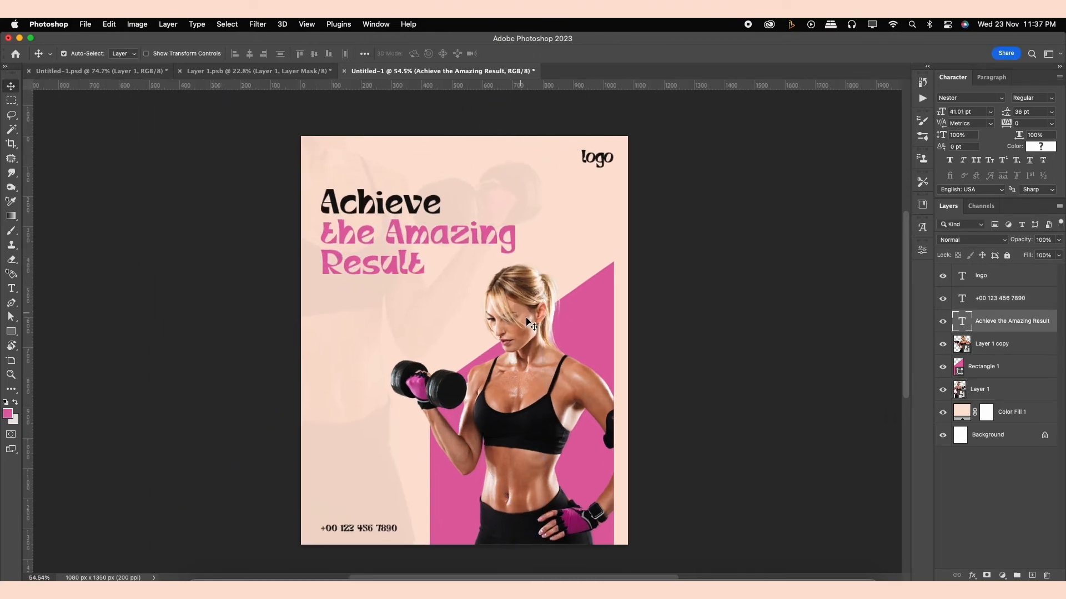
{"action": "scroll", "coordinate": [527, 319], "scroll_direction": "up", "scroll_amount": 2}
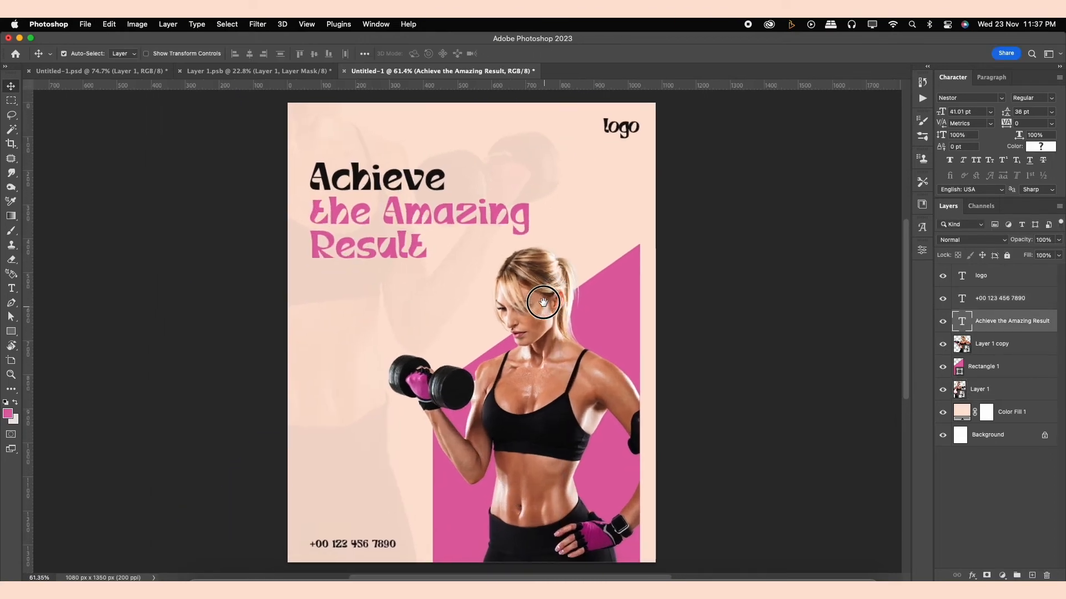
{"action": "left_click", "coordinate": [1002, 285]}
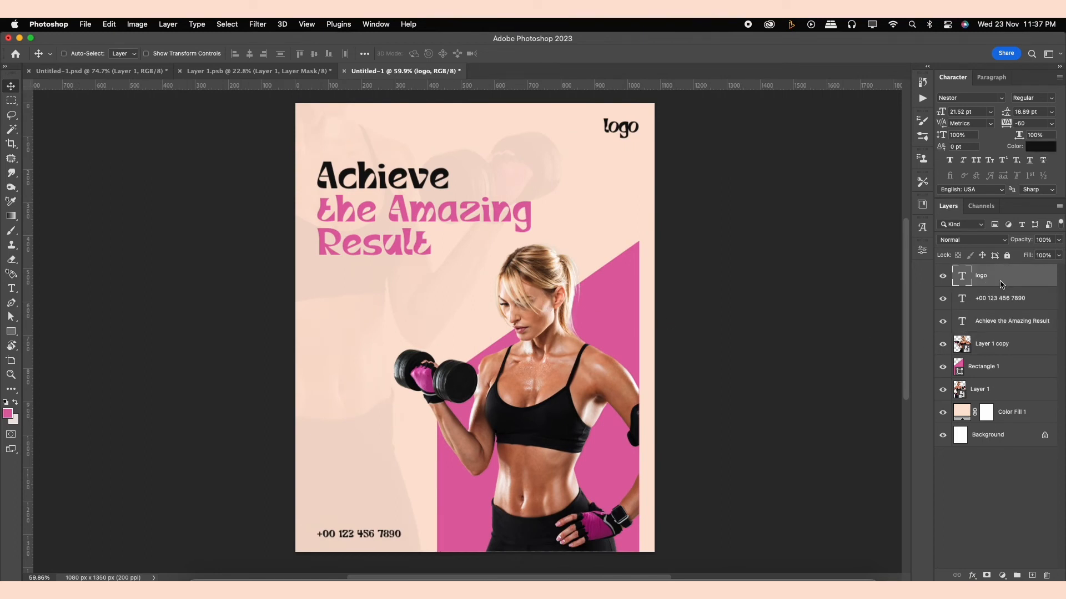
{"action": "left_click", "coordinate": [1016, 504]}
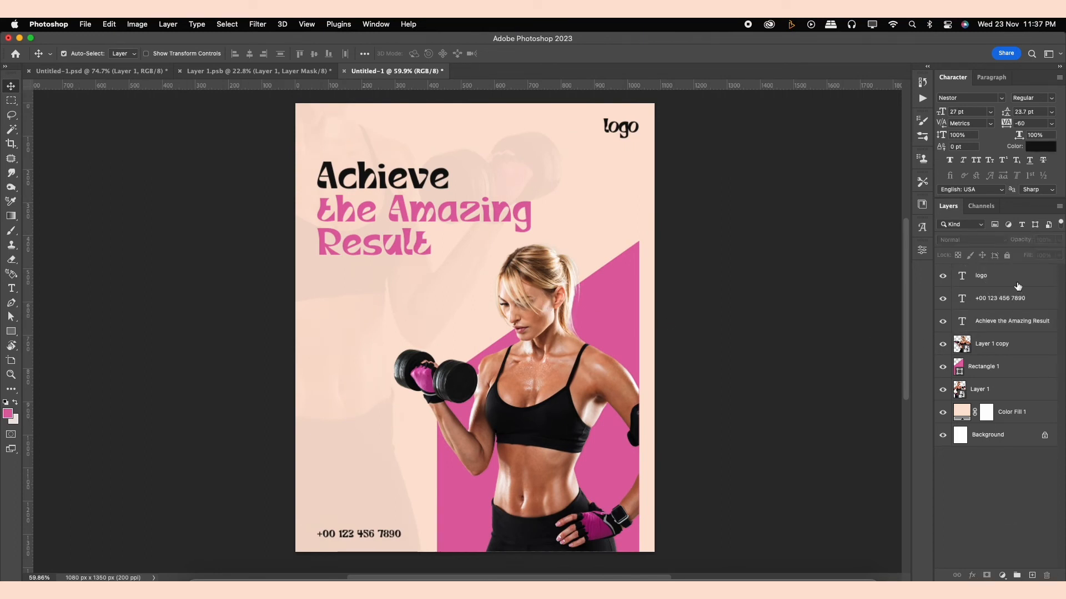
{"action": "left_click", "coordinate": [1017, 282]}
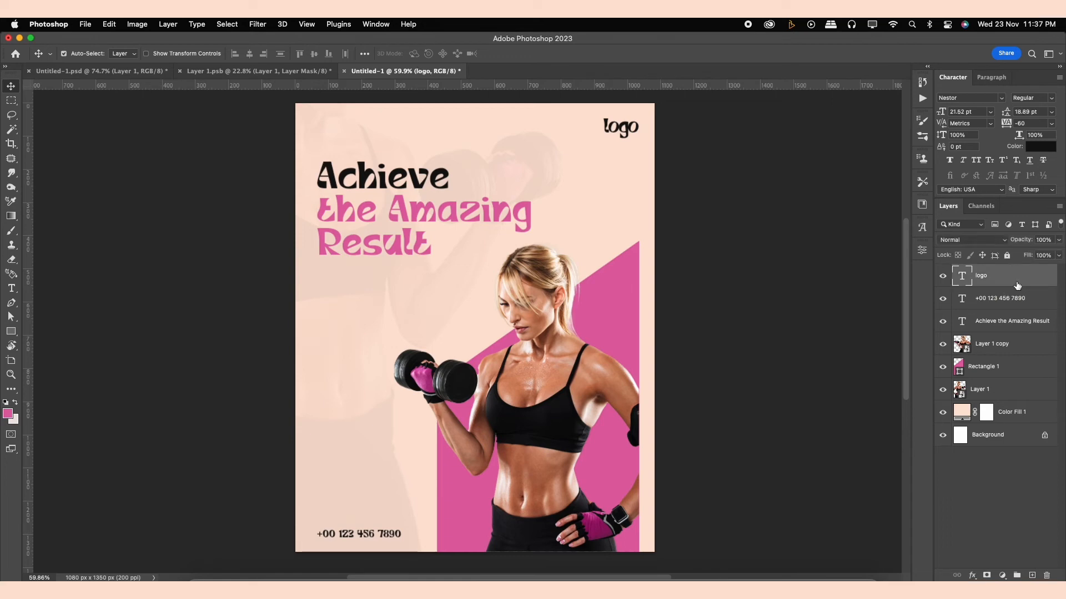
{"action": "key", "text": "super+alt+shift+e"}
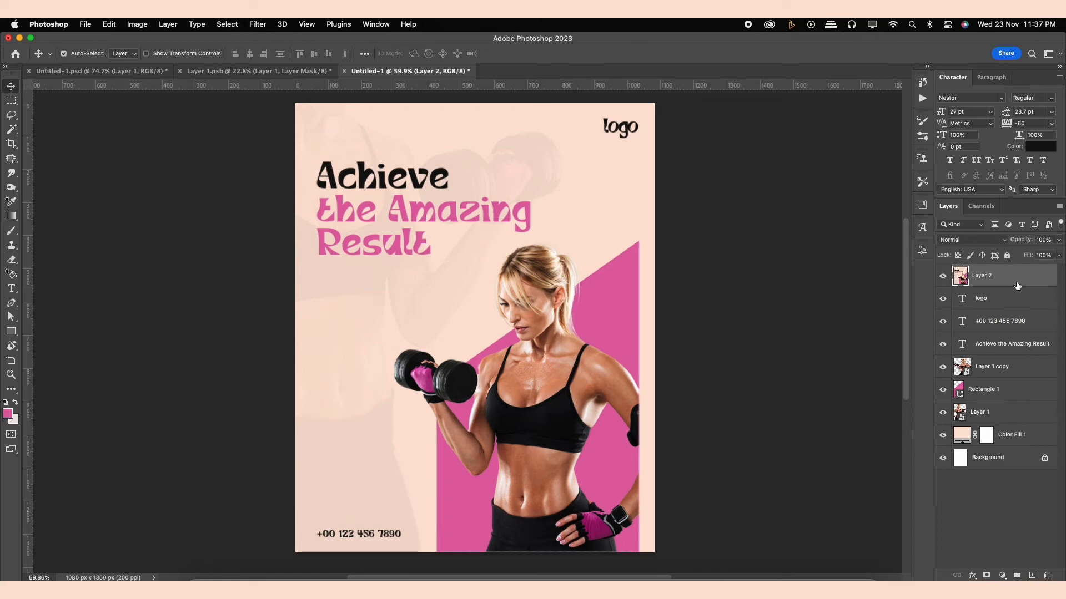
In the Camera Raw Filter, set temperature +3, exposure -0.15, contrast +11, highlights -12, shadows +21 and whites -8 for the merged layer.
{"action": "left_click", "coordinate": [260, 24]}
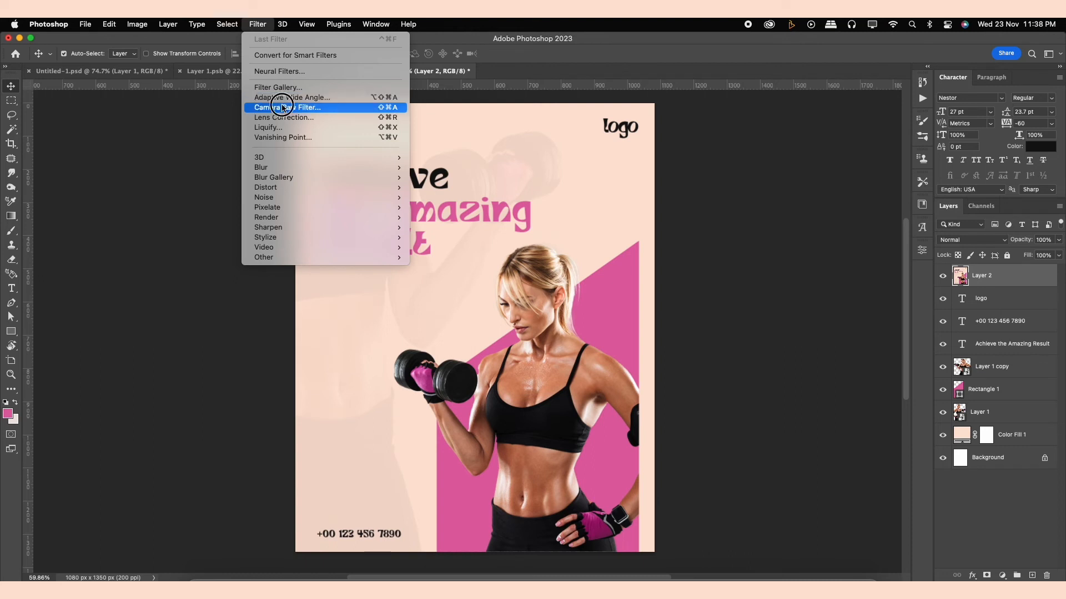
{"action": "left_click", "coordinate": [280, 108]}
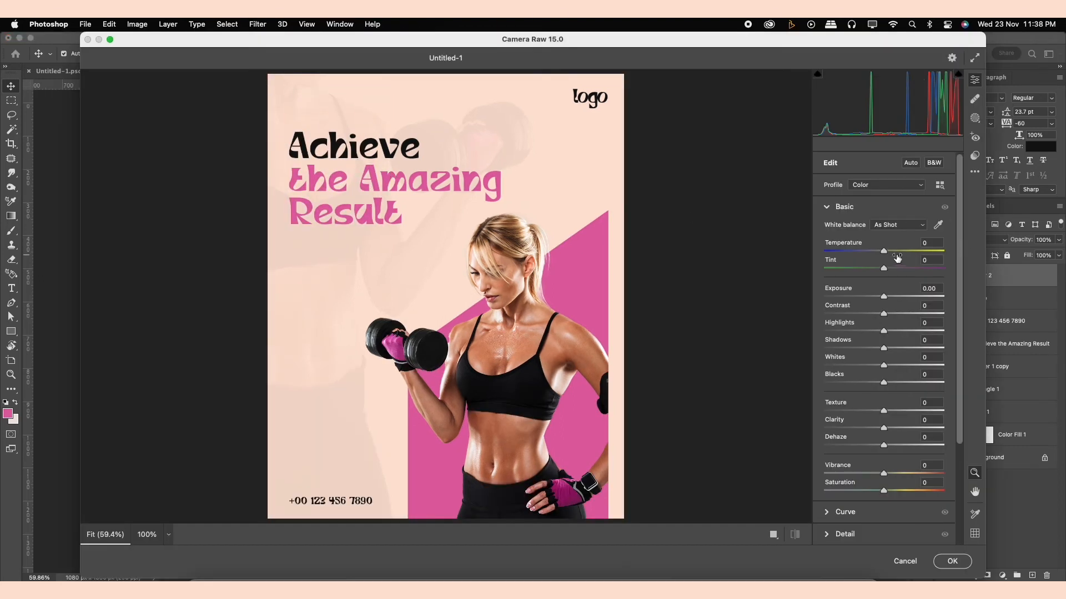
{"action": "left_click", "coordinate": [886, 252]}
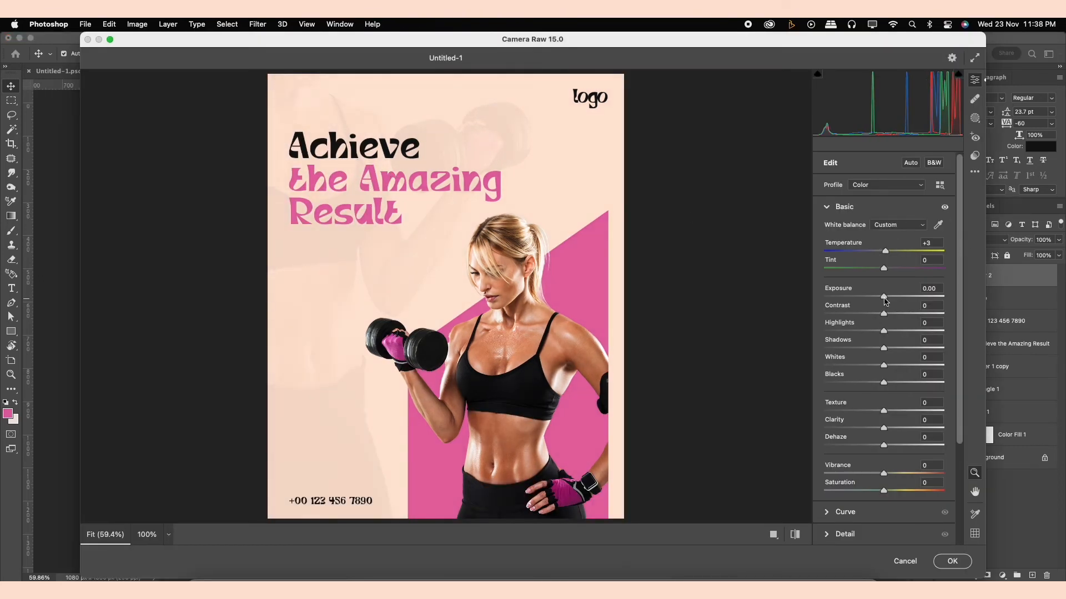
{"action": "left_click_drag", "start_coordinate": [884, 298], "coordinate": [879, 366]}
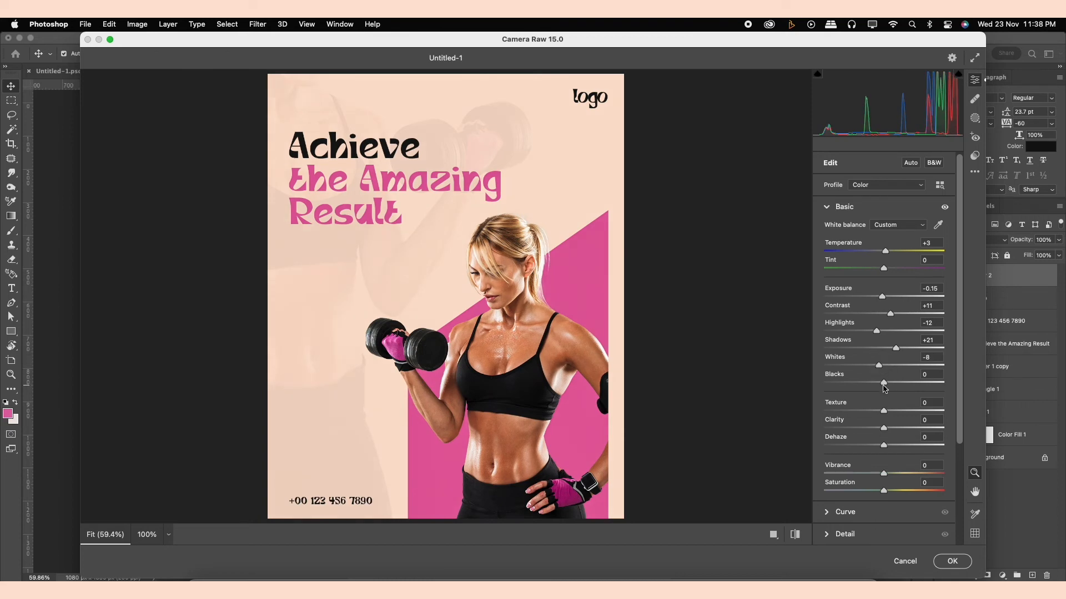
Set the merged layer's texture to +11, clarity to +14, vibrance to -11 and saturation to -1.
{"action": "mouse_move", "coordinate": [884, 411]}
{"action": "left_mouse_down"}
{"action": "mouse_move", "coordinate": [882, 431]}
{"action": "mouse_move", "coordinate": [892, 429]}
{"action": "left_mouse_up"}
{"action": "left_click_drag", "start_coordinate": [961, 317], "coordinate": [954, 393]}
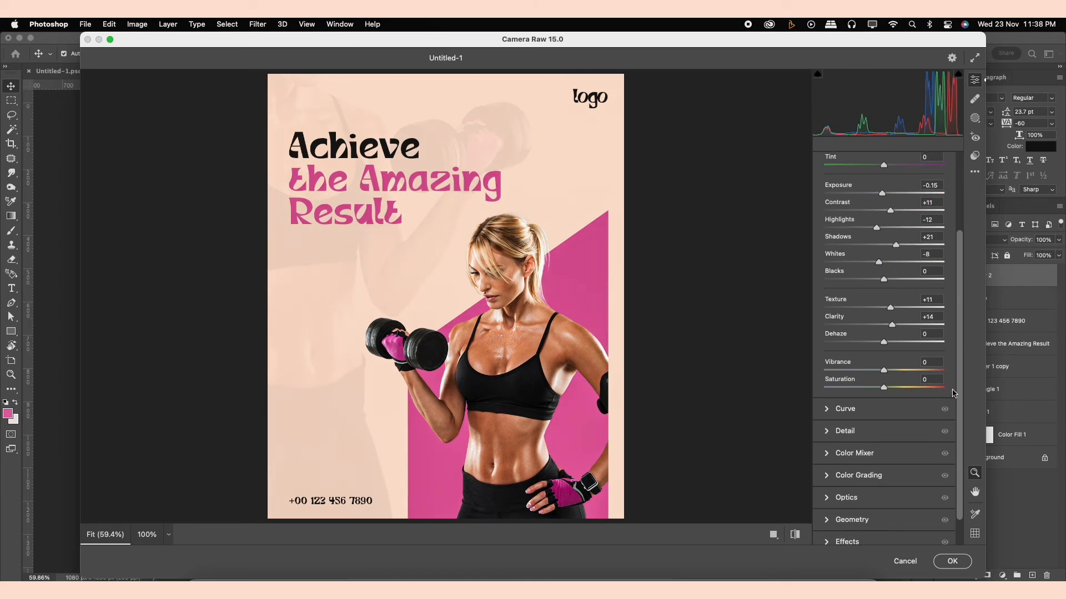
{"action": "mouse_move", "coordinate": [886, 371]}
{"action": "left_mouse_down"}
{"action": "mouse_move", "coordinate": [874, 372]}
{"action": "mouse_move", "coordinate": [884, 388]}
{"action": "left_mouse_up"}
{"action": "left_click_drag", "start_coordinate": [960, 357], "coordinate": [957, 466]}
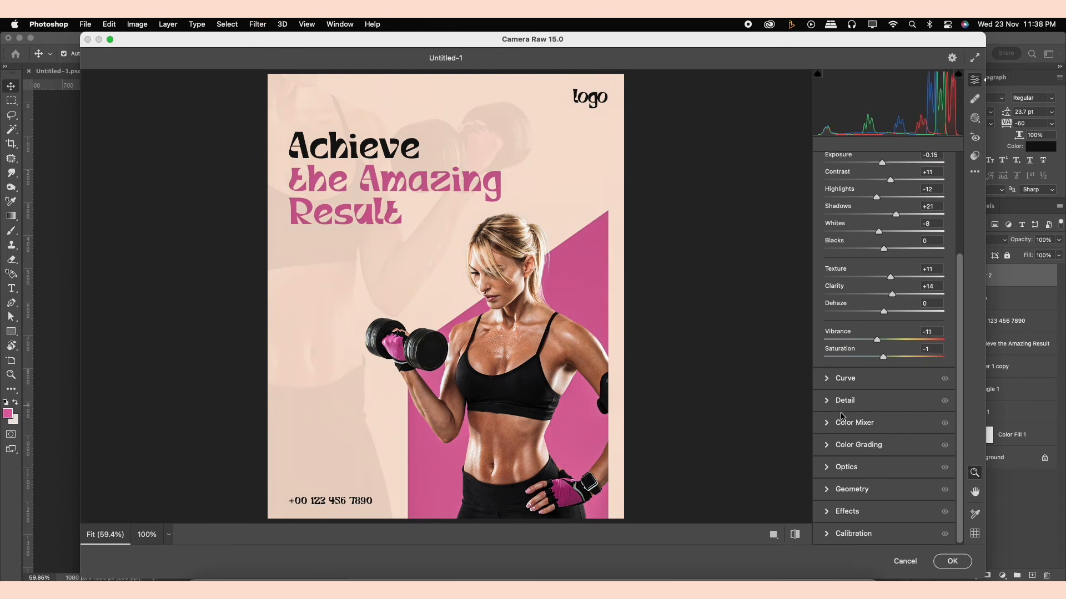
Color-grade slightly darkened shadows toward cyan and highlights to hue 166, saturation 5, luminance 1, and apply the filter.
{"action": "left_click", "coordinate": [844, 446]}
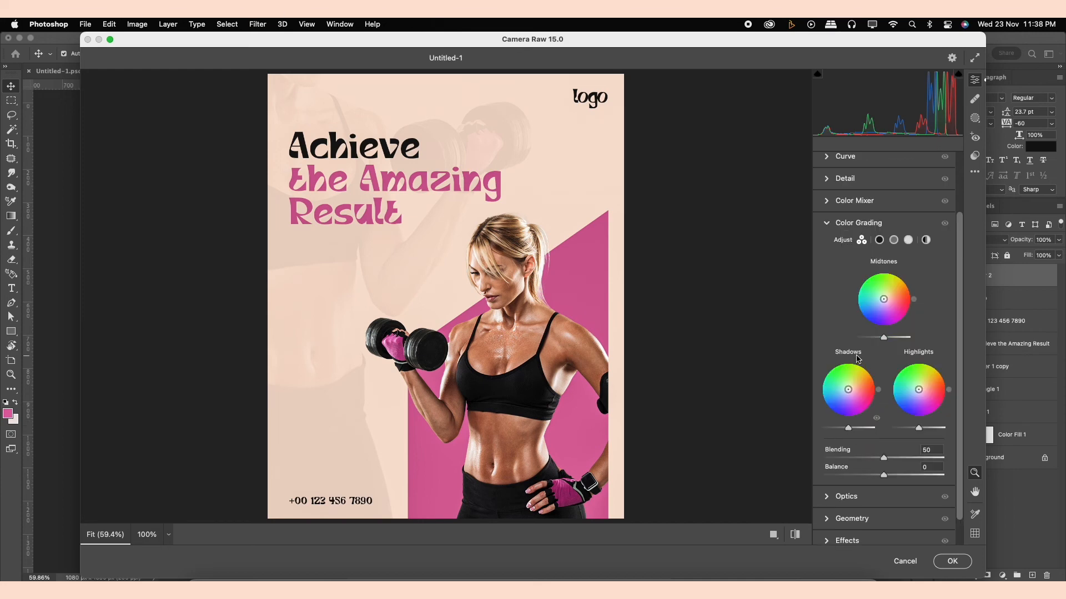
{"action": "left_click_drag", "start_coordinate": [848, 391], "coordinate": [843, 390]}
{"action": "mouse_move", "coordinate": [922, 393]}
{"action": "left_mouse_down"}
{"action": "mouse_move", "coordinate": [907, 382]}
{"action": "mouse_move", "coordinate": [917, 389]}
{"action": "left_mouse_up"}
{"action": "left_click_drag", "start_coordinate": [848, 428], "coordinate": [846, 429]}
{"action": "left_click_drag", "start_coordinate": [921, 429], "coordinate": [922, 430]}
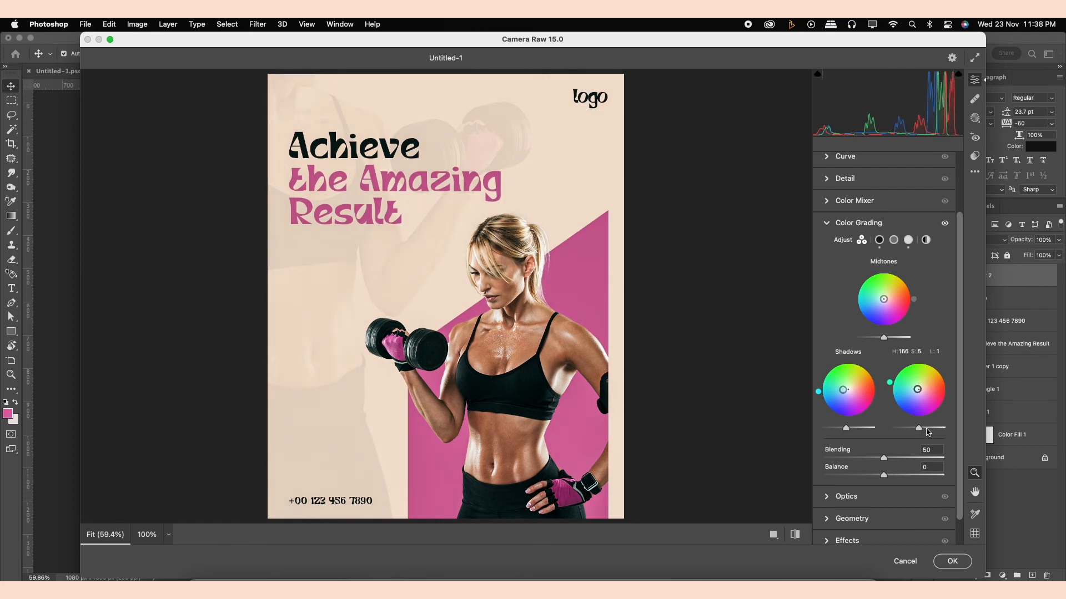
{"action": "left_click", "coordinate": [952, 561]}
{"action": "scroll", "coordinate": [394, 324], "scroll_direction": "up", "scroll_amount": 1}
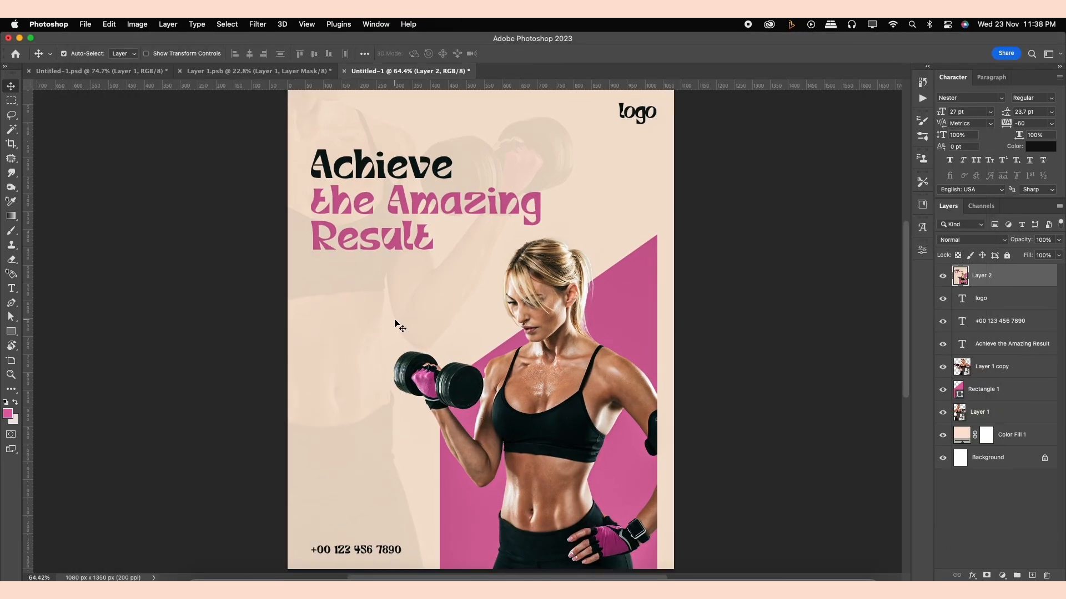
Delete the graded merged layer and lower the opacity of the enlarged background woman to 5%.
{"action": "left_click", "coordinate": [1046, 577]}
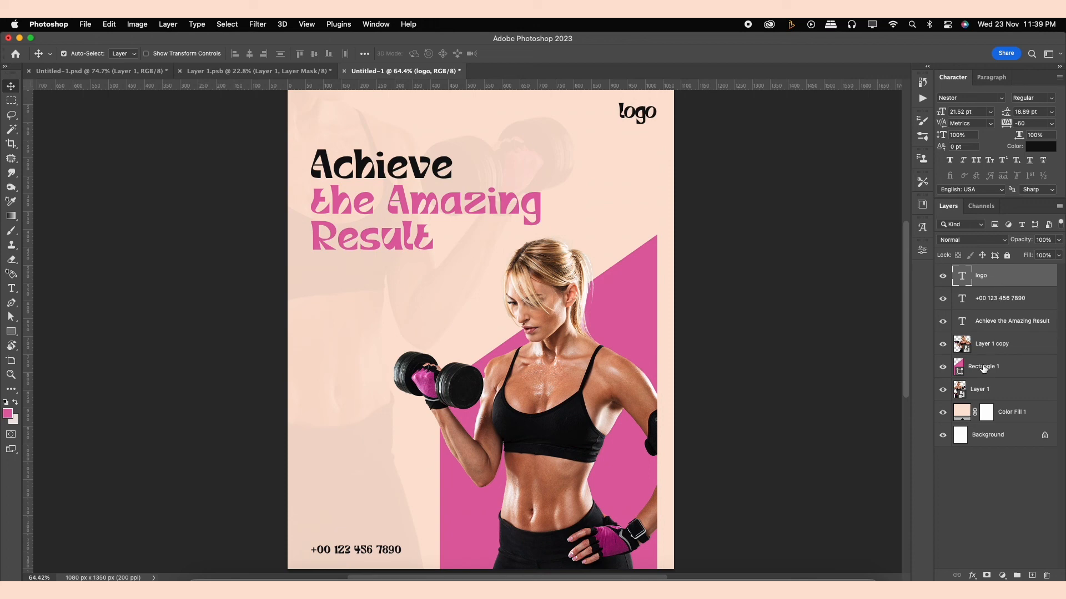
{"action": "left_click", "coordinate": [980, 389]}
{"action": "left_click_drag", "start_coordinate": [1058, 240], "coordinate": [1009, 255]}
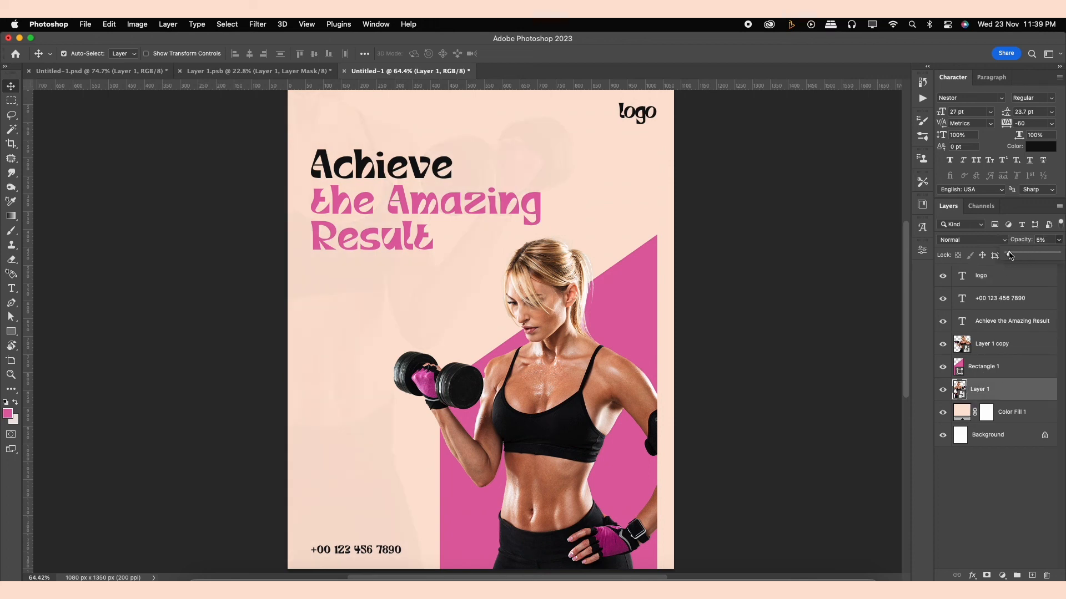
{"action": "left_click", "coordinate": [1024, 491]}
Stamp the visible layers into a new top layer again and reapply the last Camera Raw grading to it.
{"action": "key", "text": "super+alt+shift+e"}
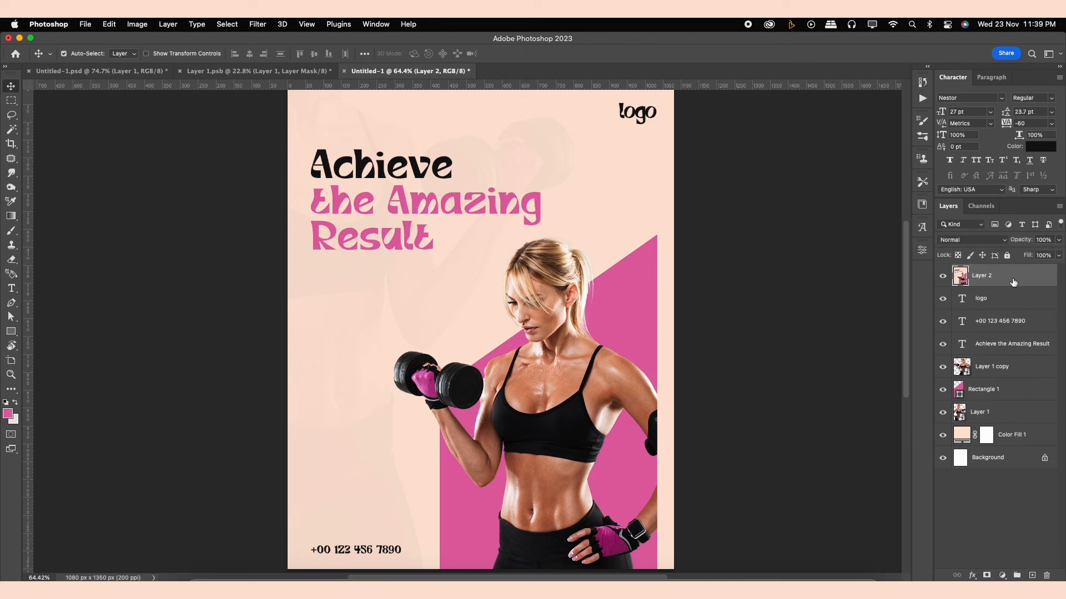
{"action": "left_click", "coordinate": [254, 23]}
{"action": "left_click", "coordinate": [262, 42]}
{"action": "scroll", "coordinate": [456, 366], "scroll_direction": "down", "scroll_amount": 2}
{"action": "left_click_drag", "start_coordinate": [446, 351], "coordinate": [408, 361]}
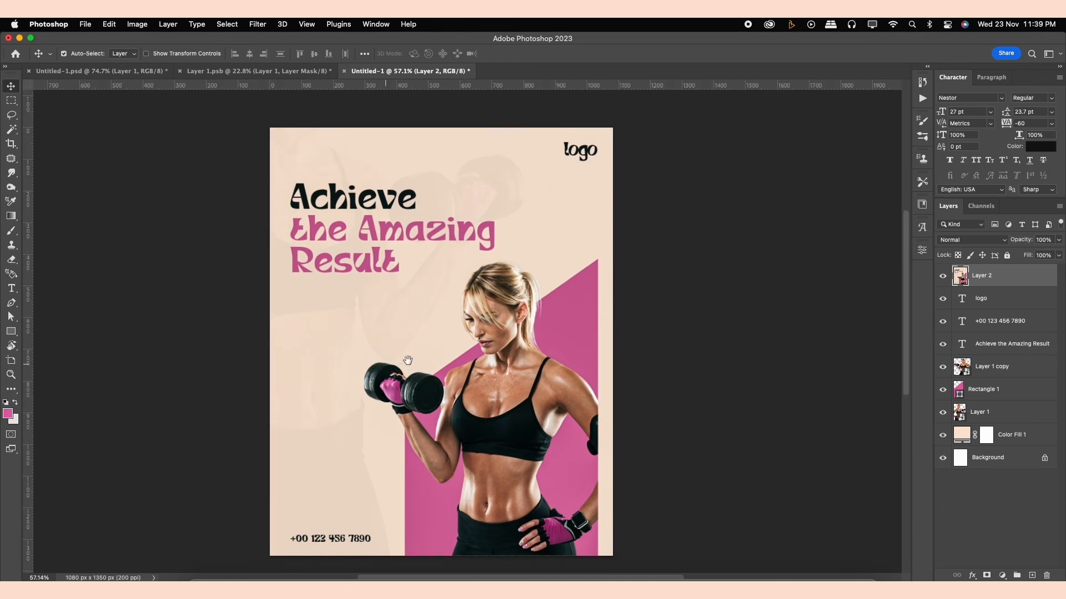